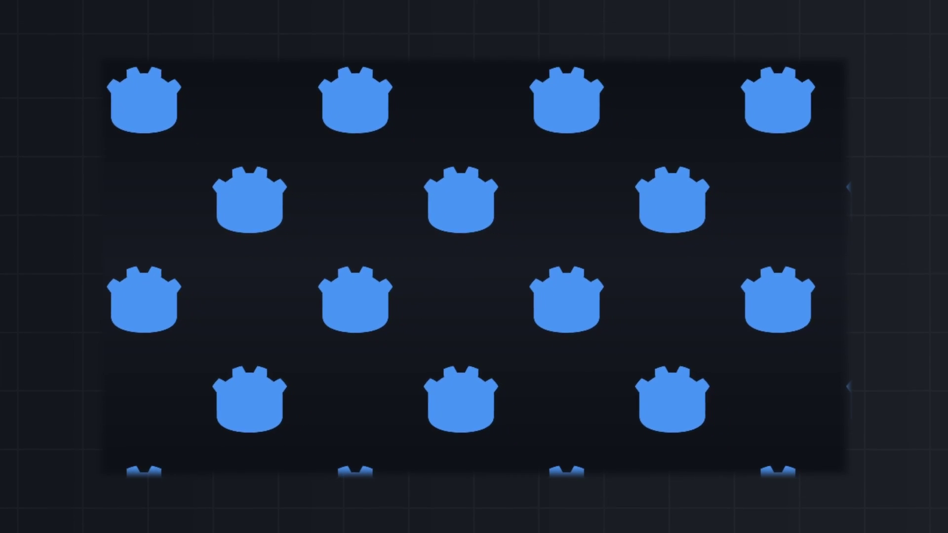
pyautogui.press('Down')
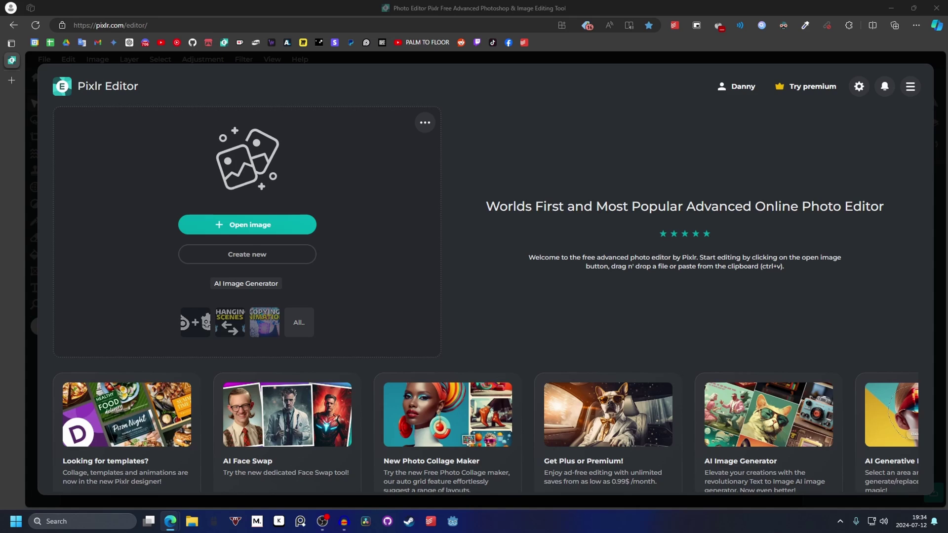
# Create a new 256 × 256 px image and cover the whole canvas with a white rectangle.
pyautogui.click(280, 255)
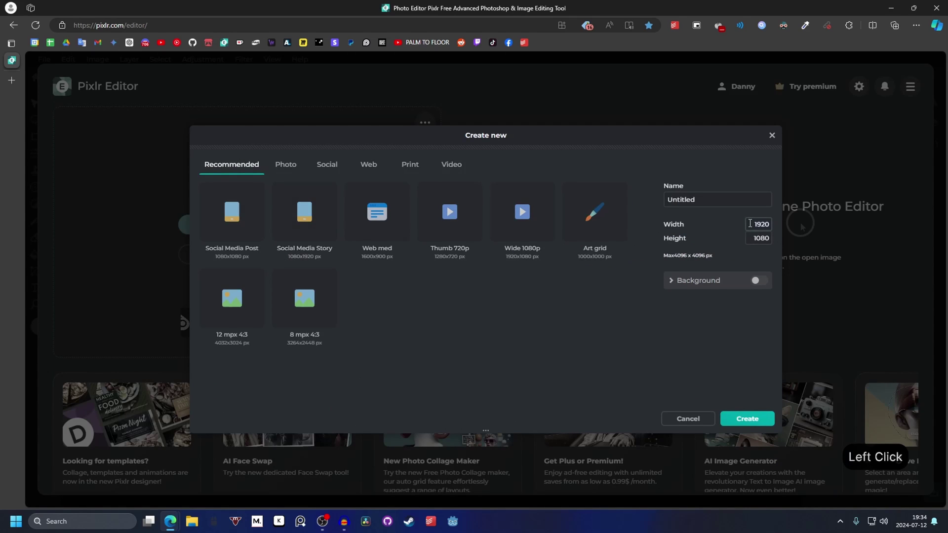
pyautogui.moveTo(750, 223); pyautogui.dragTo(802, 227)
pyautogui.write('256')
pyautogui.hotkey('ctrl', 'a')
pyautogui.hotkey('ctrl', 'c')
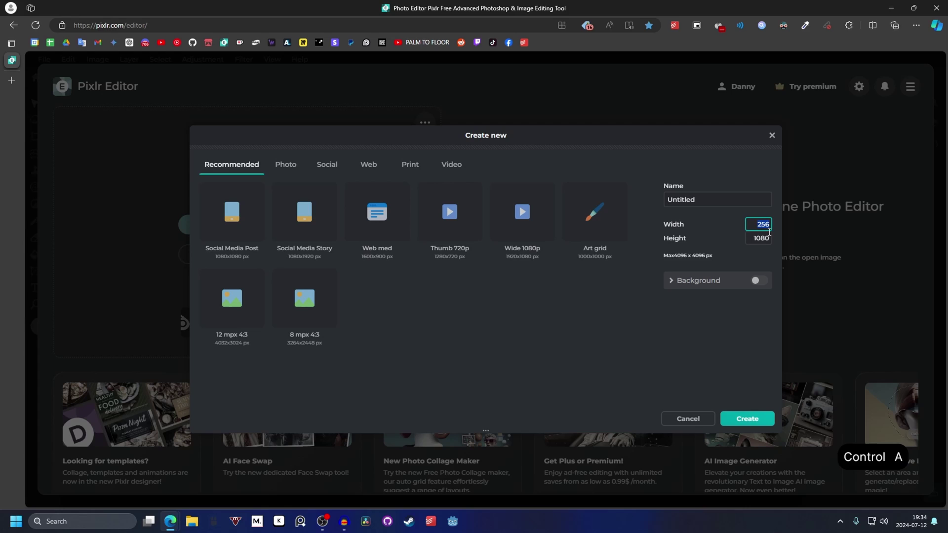
pyautogui.click(762, 238)
pyautogui.hotkey('ctrl', 'a')
pyautogui.hotkey('ctrl', 'v')
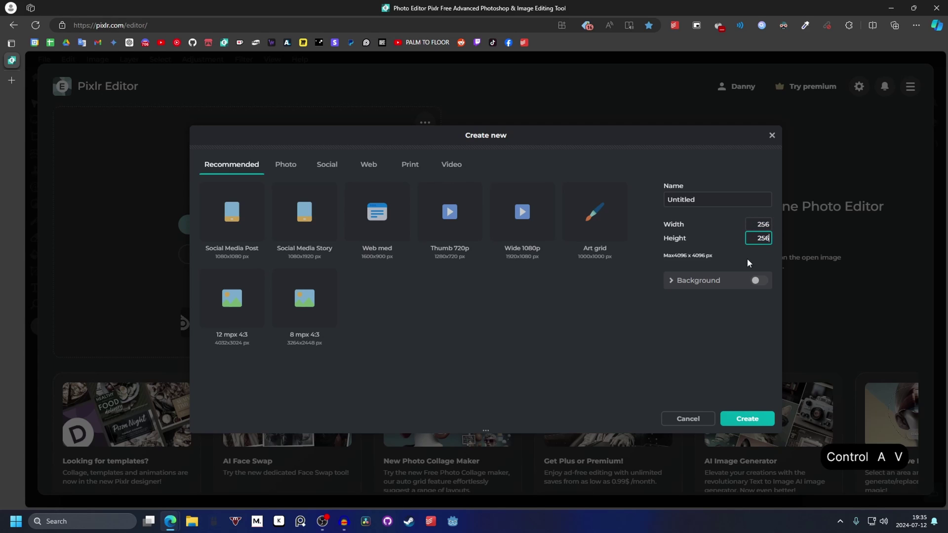
pyautogui.click(747, 419)
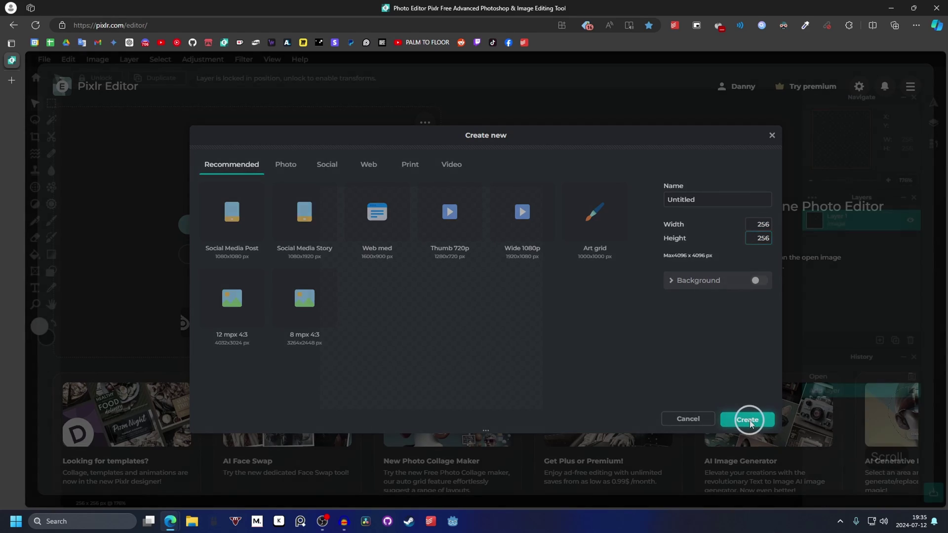
pyautogui.click(51, 272)
pyautogui.moveTo(261, 151); pyautogui.dragTo(603, 444)
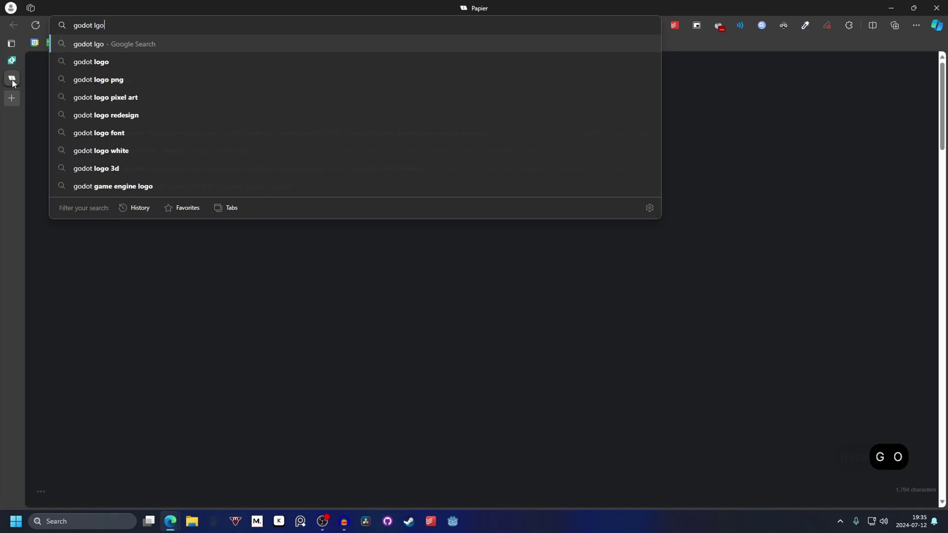
# Search Google Images for the Godot logo, then copy the Wikimedia Commons icon into the Pixlr image as a new layer.
pyautogui.press('Return')
pyautogui.click(173, 108)
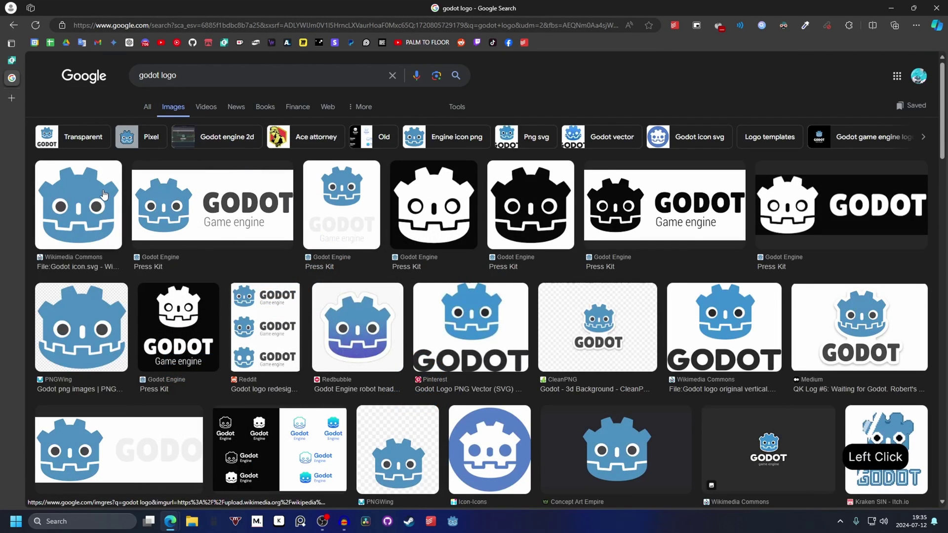
pyautogui.click(103, 194)
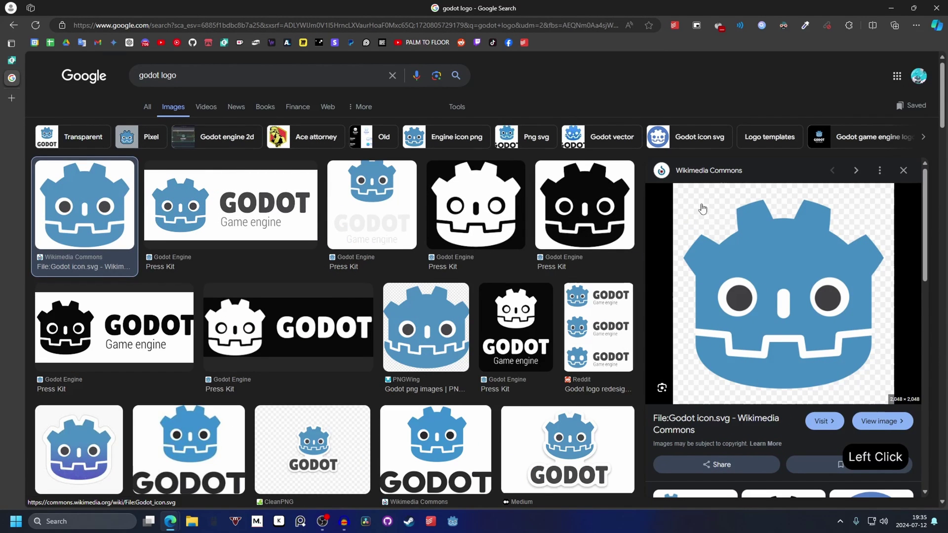
pyautogui.rightClick(781, 291)
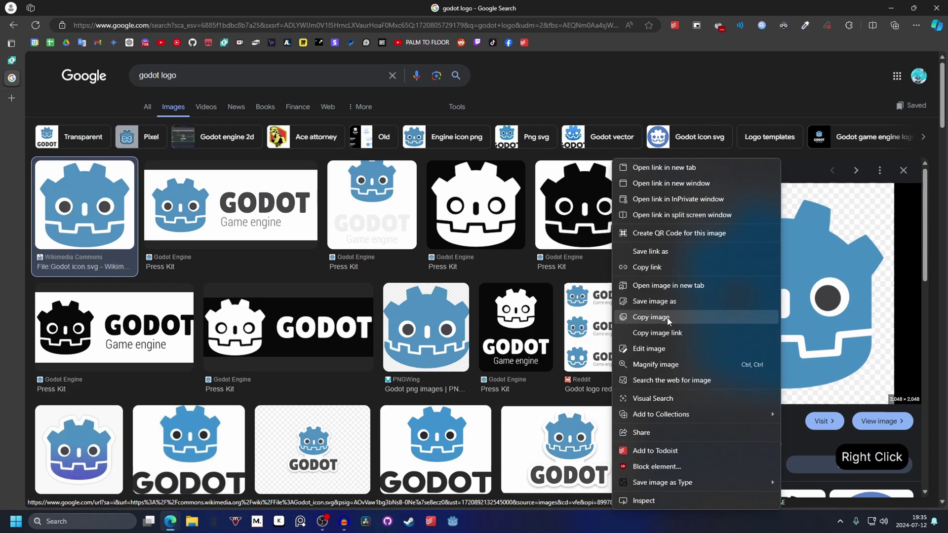
pyautogui.click(651, 317)
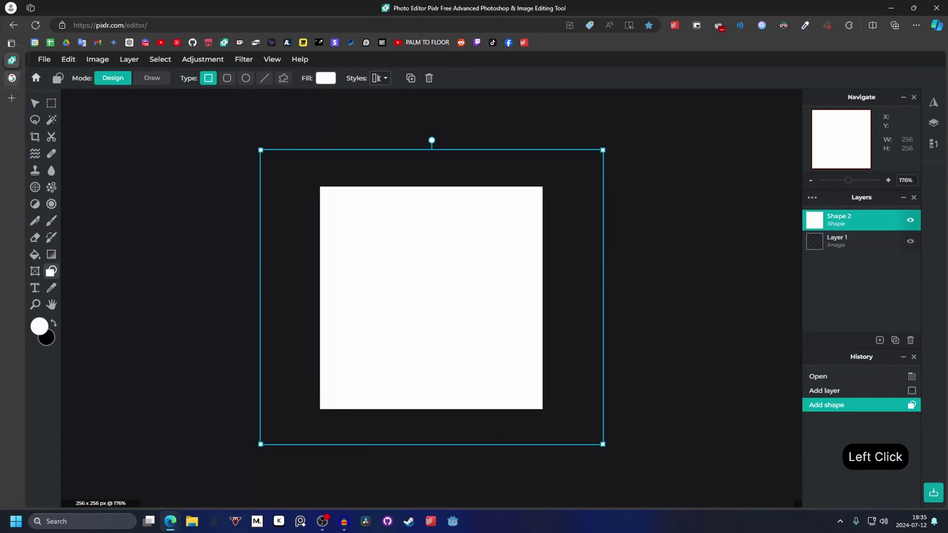
pyautogui.hotkey('ctrl', 'v')
# Resize the pasted logo to 100 × 100 px and centre it on the canvas.
pyautogui.scroll(-3, 431, 260)
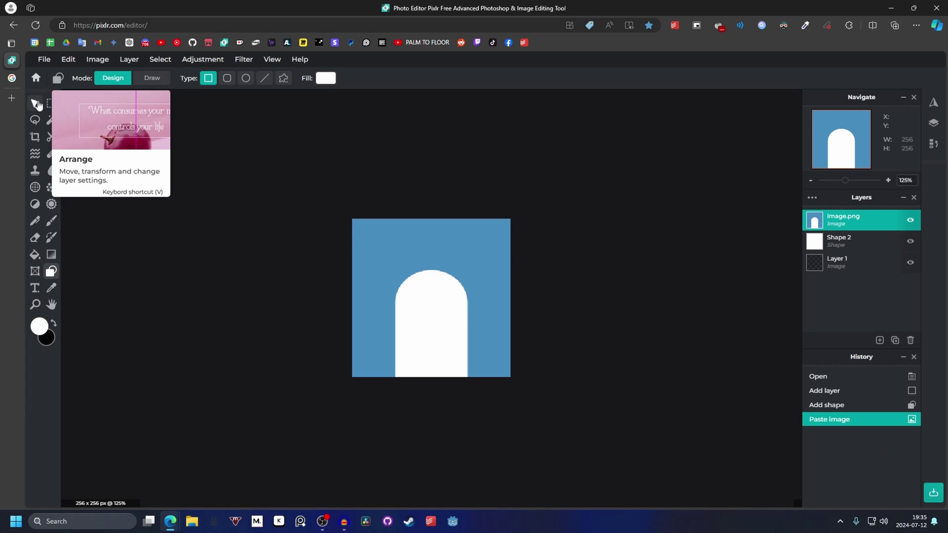
pyautogui.click(35, 103)
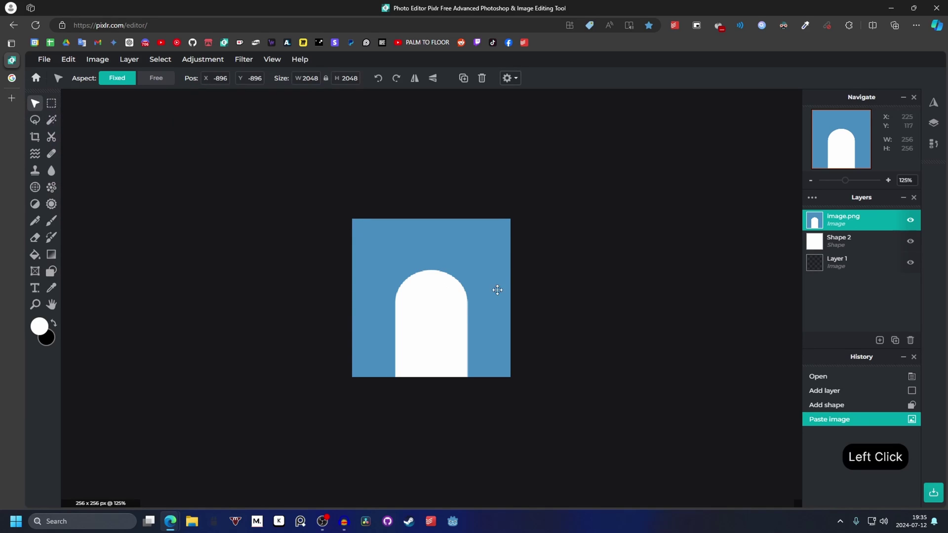
pyautogui.scroll(-4, 486, 223)
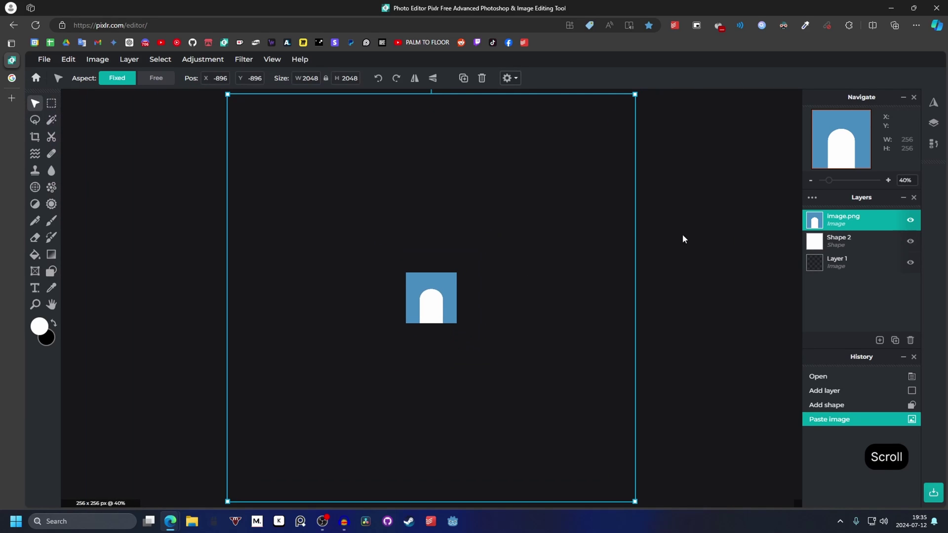
pyautogui.scroll(-1, 683, 239)
pyautogui.click(351, 79)
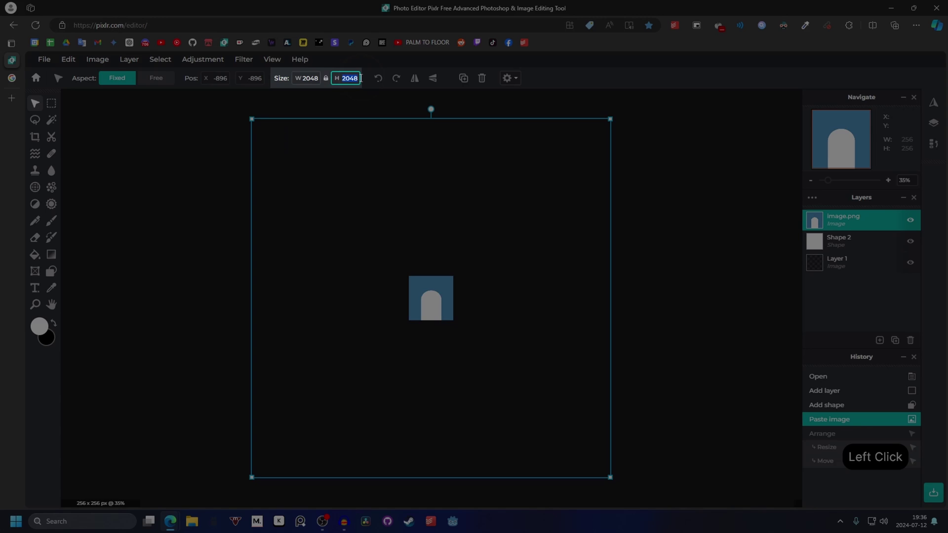
pyautogui.write('100')
pyautogui.press('Return')
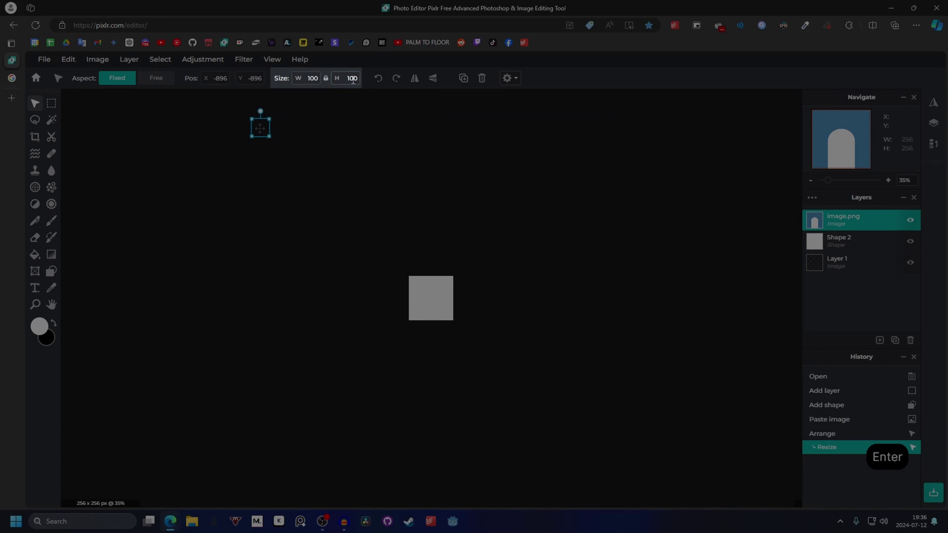
pyautogui.moveTo(260, 128); pyautogui.dragTo(430, 298)
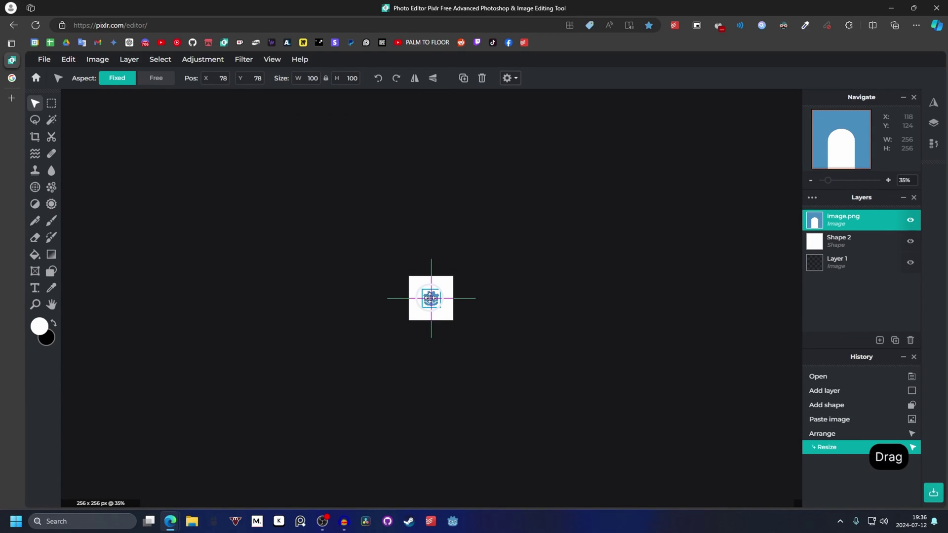
pyautogui.scroll(6, 430, 298)
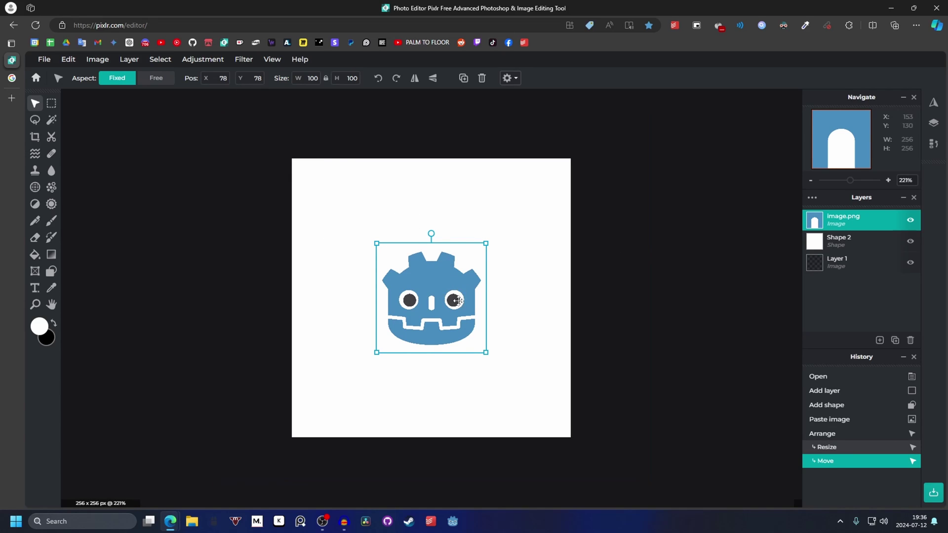
# Turn the logo into a black silhouette by applying Hue and saturation with lightness -100.
pyautogui.click(216, 63)
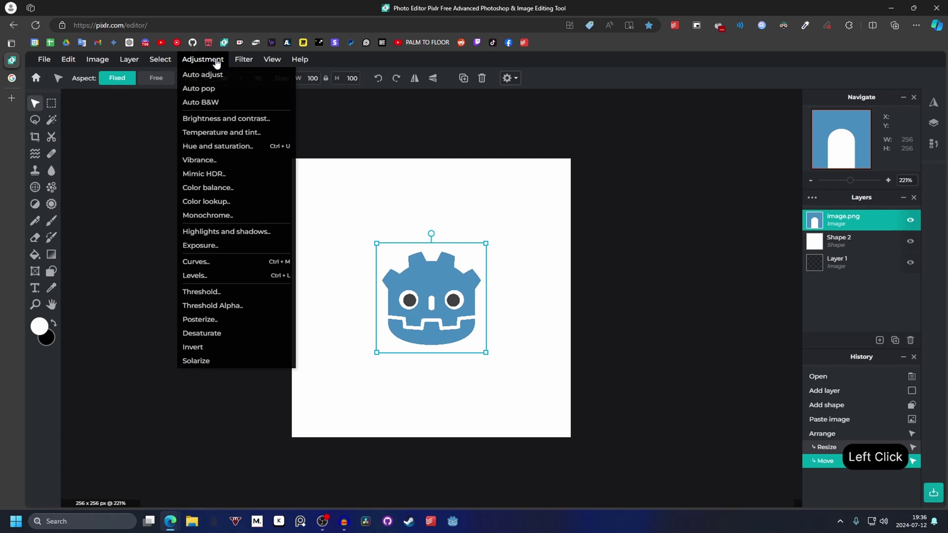
pyautogui.click(216, 146)
pyautogui.moveTo(482, 232); pyautogui.dragTo(686, 166)
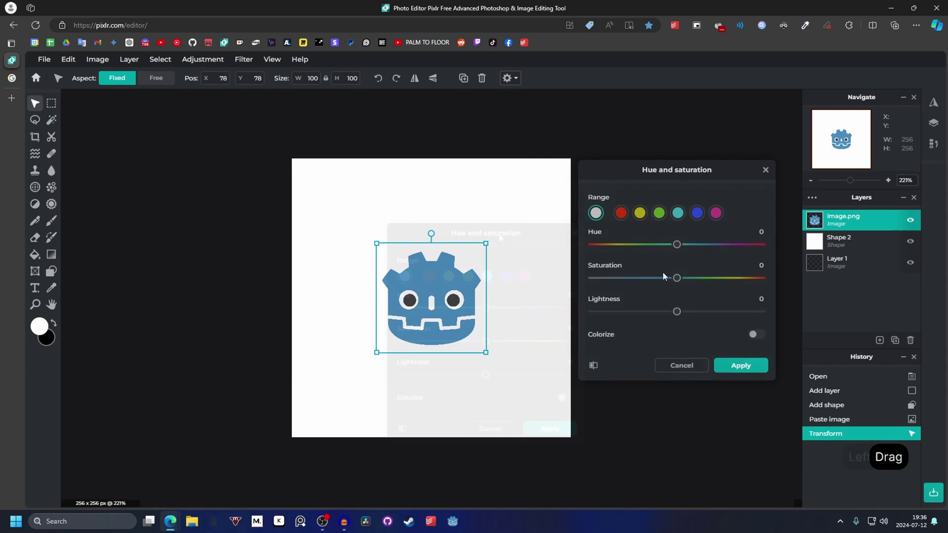
pyautogui.moveTo(677, 315); pyautogui.dragTo(556, 314)
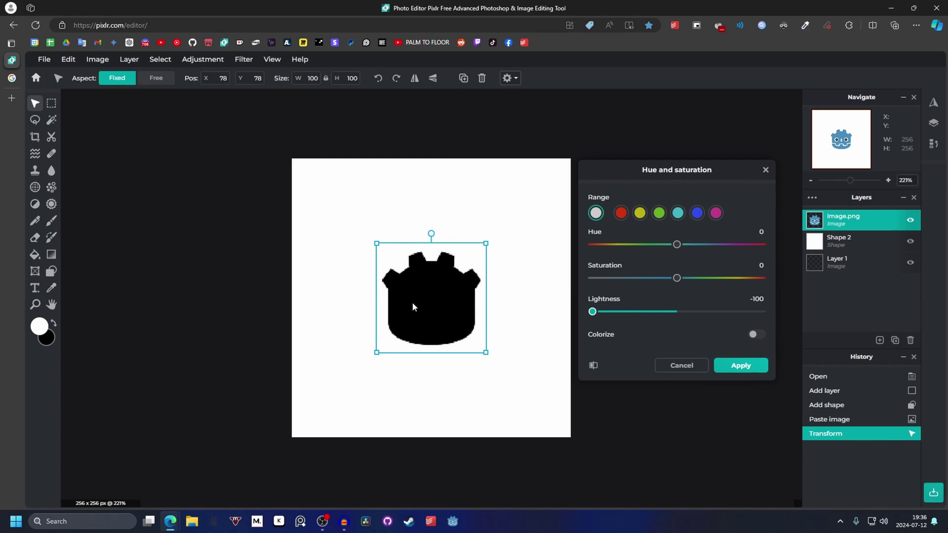
pyautogui.click(742, 375)
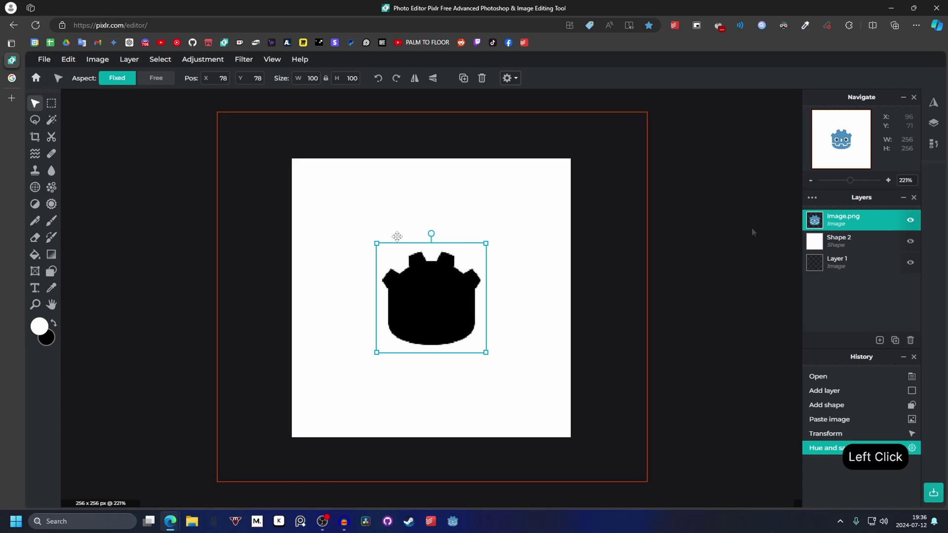
# Duplicate the silhouette, resize the copy to 50 × 50 px and place it inside the canvas's upper-left corner.
pyautogui.press('ctrl')
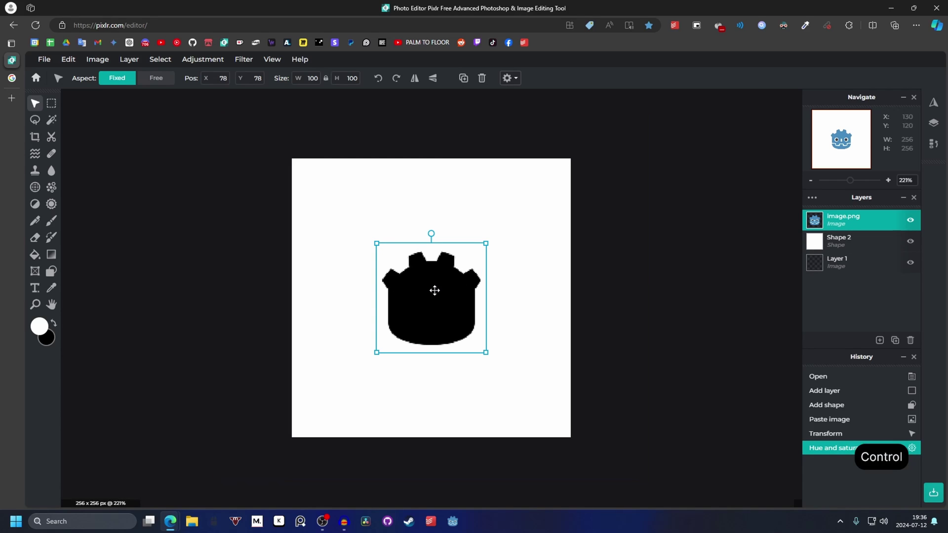
pyautogui.hotkey('ctrl', 'd')
pyautogui.moveTo(434, 291); pyautogui.dragTo(378, 226)
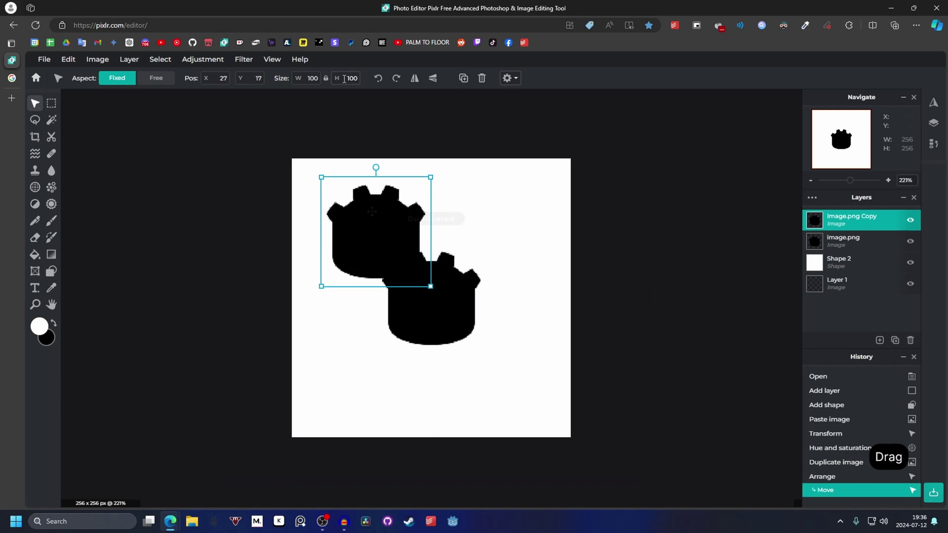
pyautogui.click(344, 78)
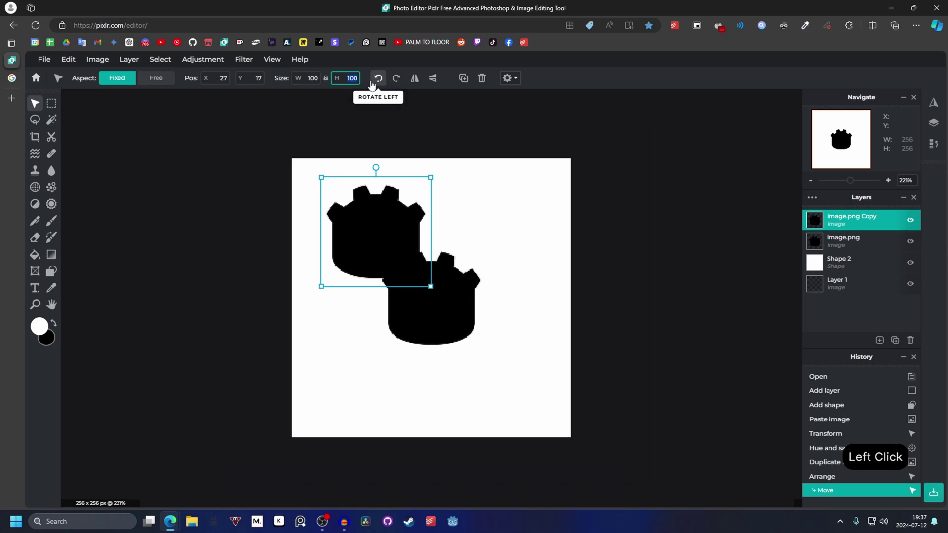
pyautogui.write('50')
pyautogui.press('Return')
pyautogui.moveTo(364, 211); pyautogui.dragTo(334, 192)
# Duplicate the 50 px silhouette and place a copy inside each of the other three canvas corners.
pyautogui.press('ctrl')
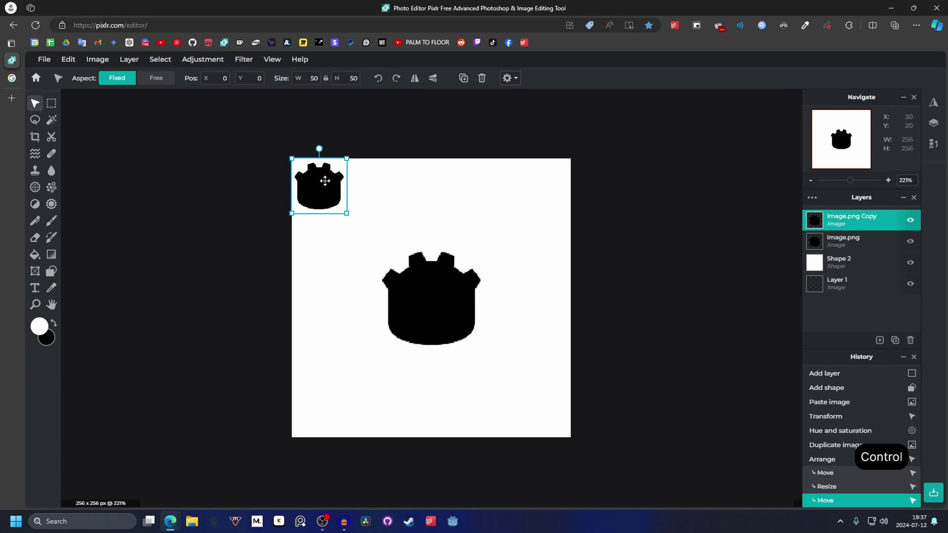
pyautogui.hotkey('ctrl', 'd')
pyautogui.moveTo(325, 181); pyautogui.dragTo(550, 179)
pyautogui.moveTo(549, 179); pyautogui.dragTo(546, 184)
pyautogui.moveTo(319, 402); pyautogui.dragTo(319, 404)
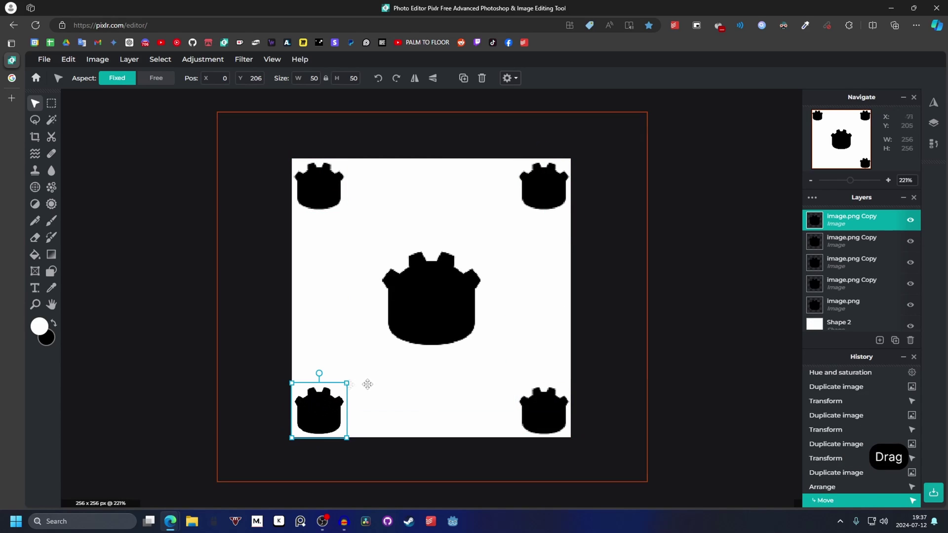
# Duplicate the central 100 px silhouette four times and centre one copy on each canvas corner, overhanging the edges by 50 px.
pyautogui.click(275, 392)
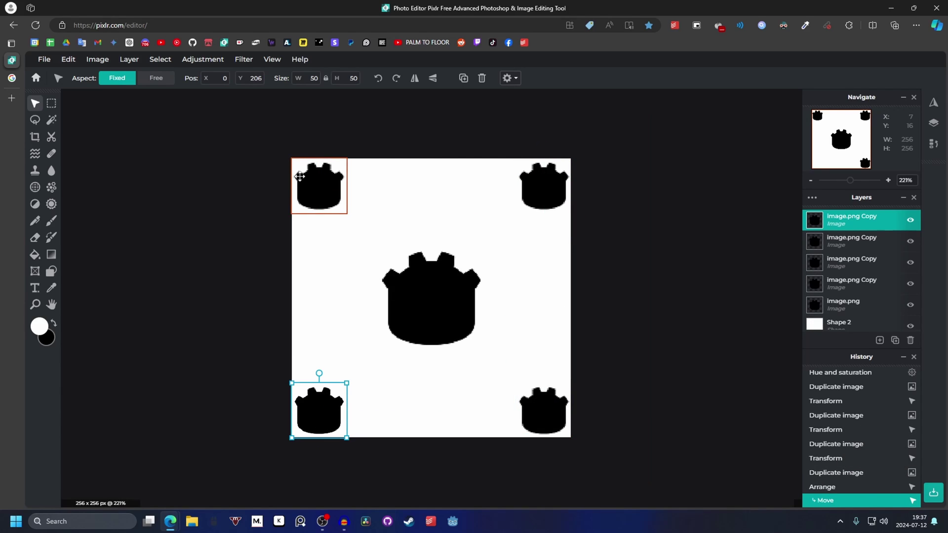
pyautogui.click(419, 292)
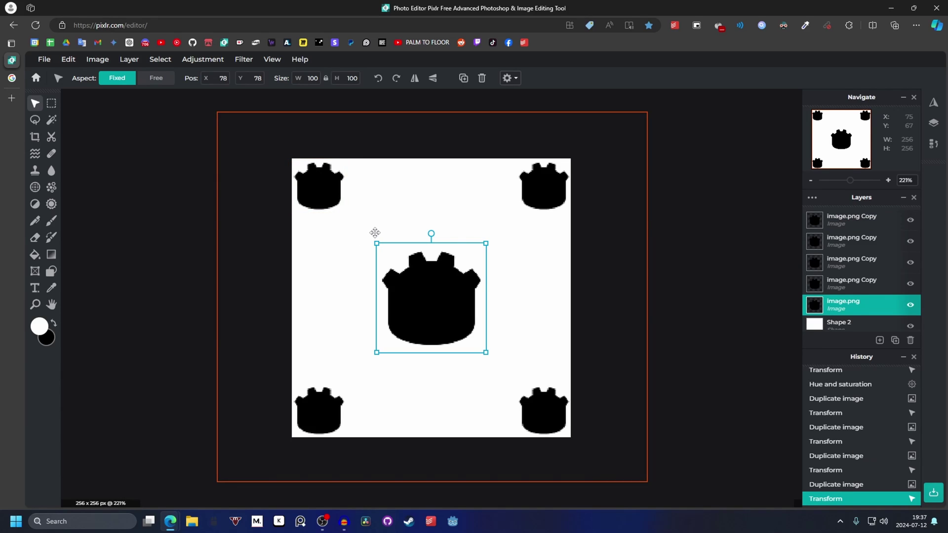
pyautogui.click(427, 306)
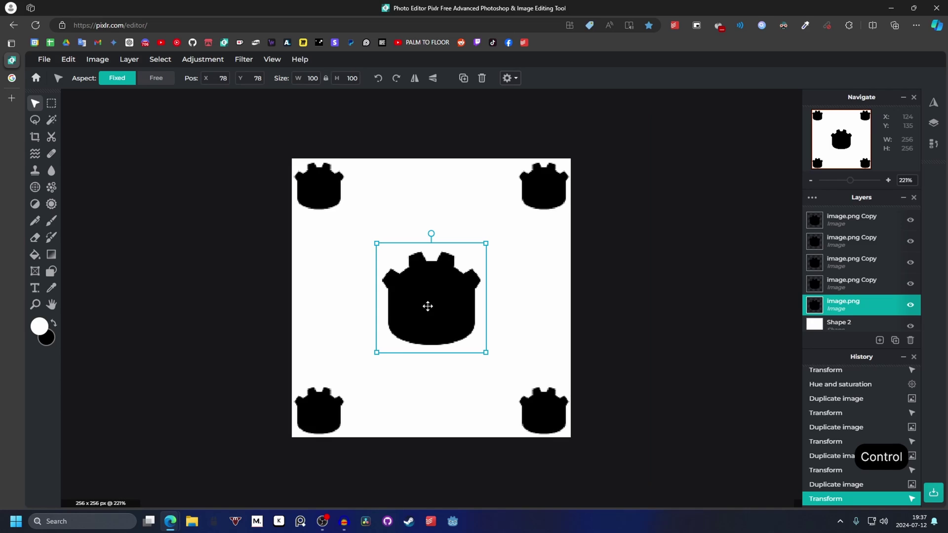
pyautogui.keyDown('ctrl'); pyautogui.moveTo(427, 314); pyautogui.dragTo(311, 181); pyautogui.keyUp('ctrl')
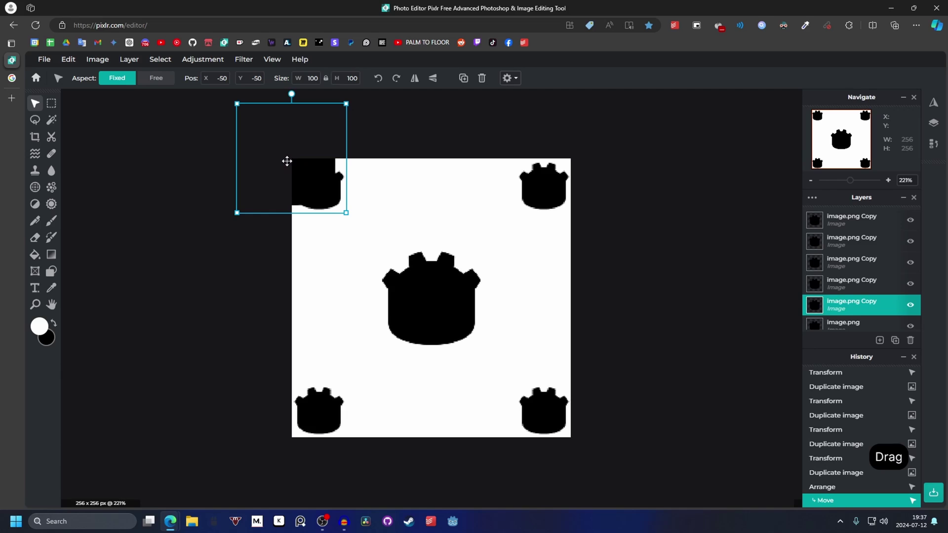
pyautogui.keyDown('ctrl'); pyautogui.moveTo(277, 150); pyautogui.dragTo(319, 421); pyautogui.keyUp('ctrl')
pyautogui.click(584, 428)
pyautogui.click(616, 173)
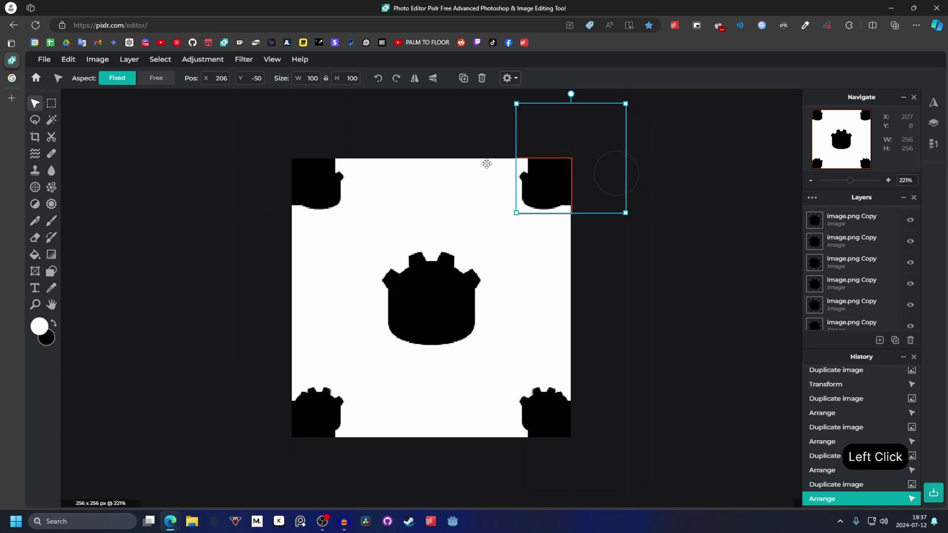
pyautogui.click(311, 119)
pyautogui.click(275, 391)
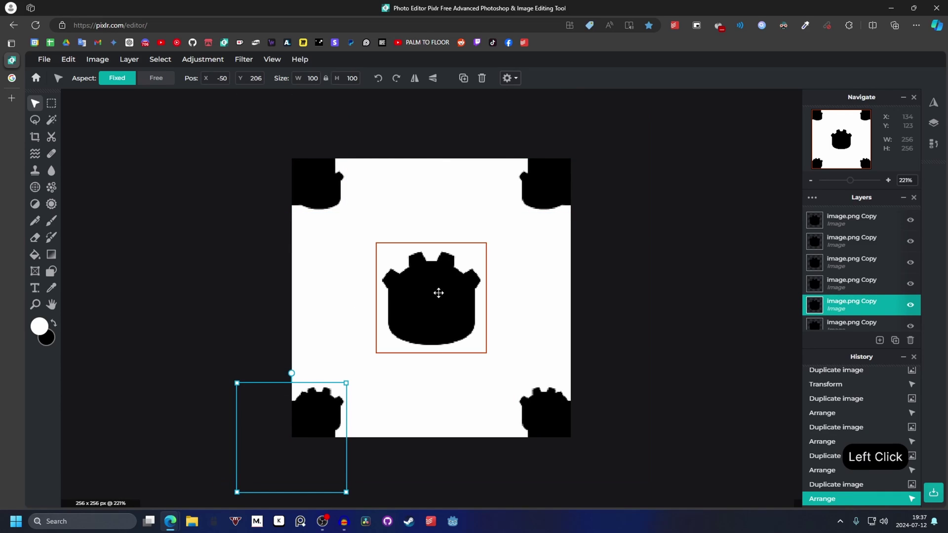
# Delete the four small 50 px silhouettes from the canvas corners.
pyautogui.click(438, 292)
pyautogui.moveTo(439, 293); pyautogui.dragTo(436, 290)
pyautogui.click(481, 242)
pyautogui.click(524, 194)
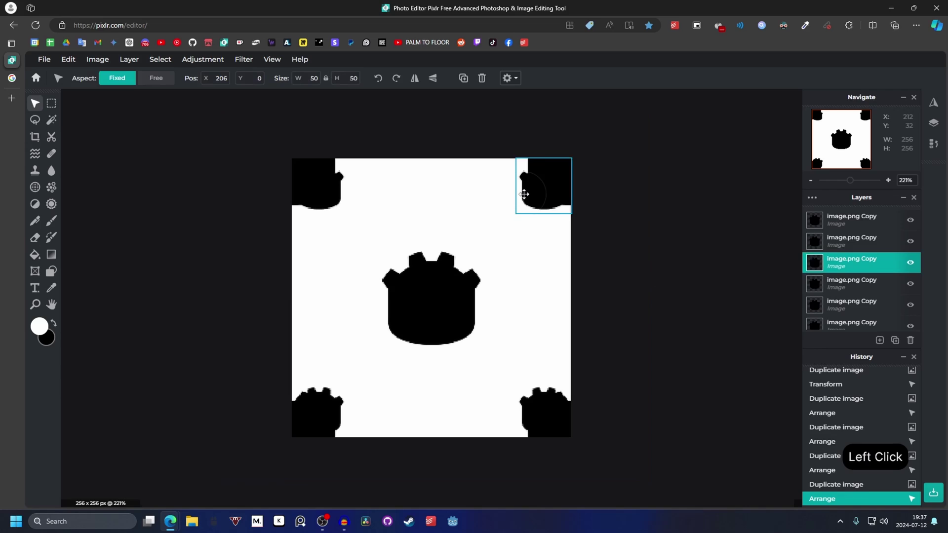
pyautogui.press('Delete')
pyautogui.press('Delete')
pyautogui.press('Delete')
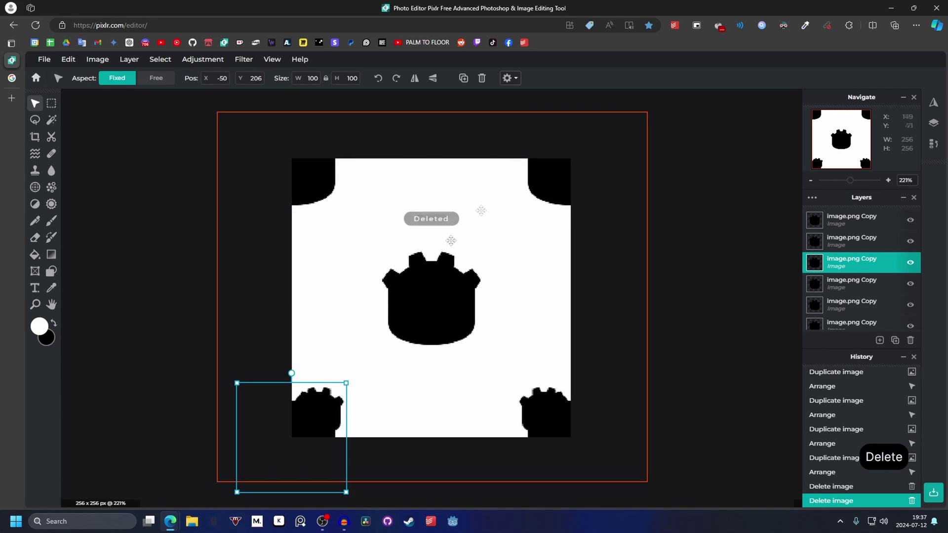
pyautogui.press('Delete')
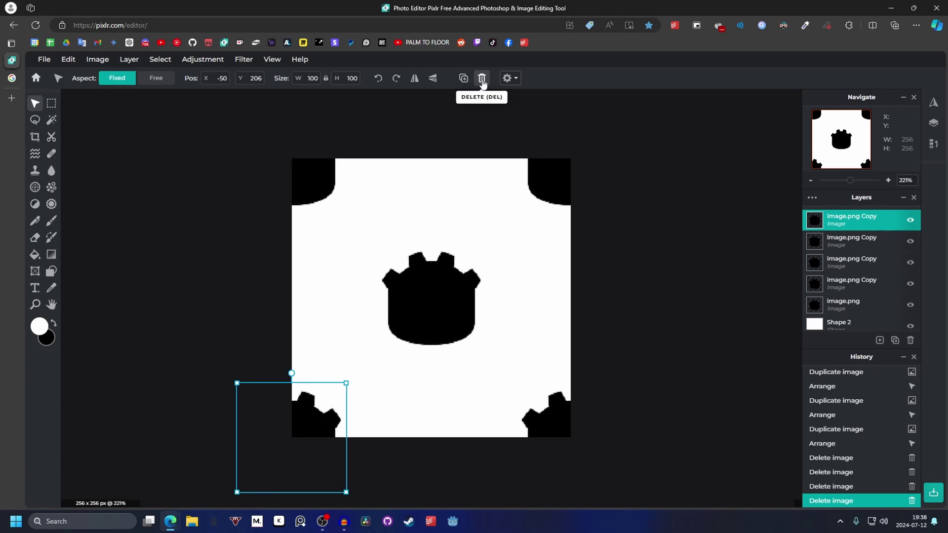
# Export the finished tile as a transparent PNG named Godot in the Documents folder.
pyautogui.click(568, 129)
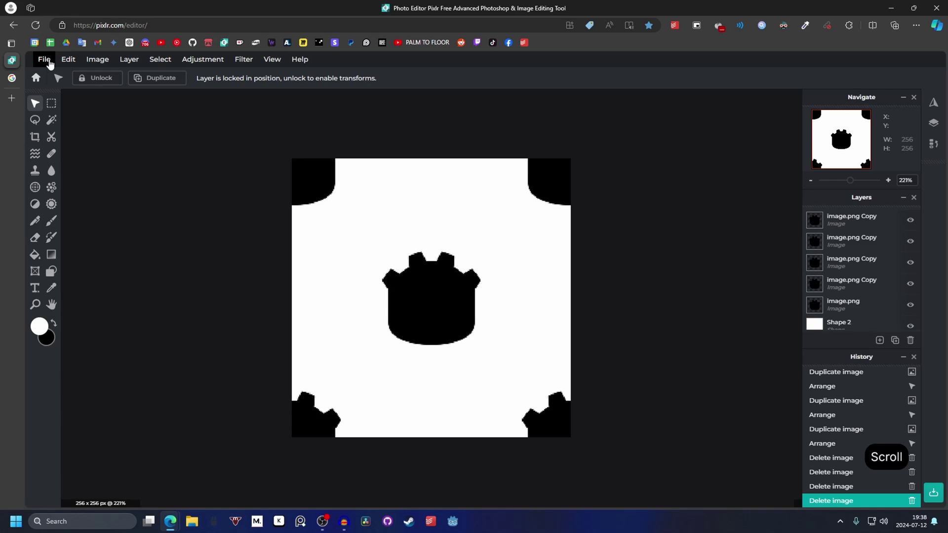
pyautogui.click(45, 59)
pyautogui.click(83, 147)
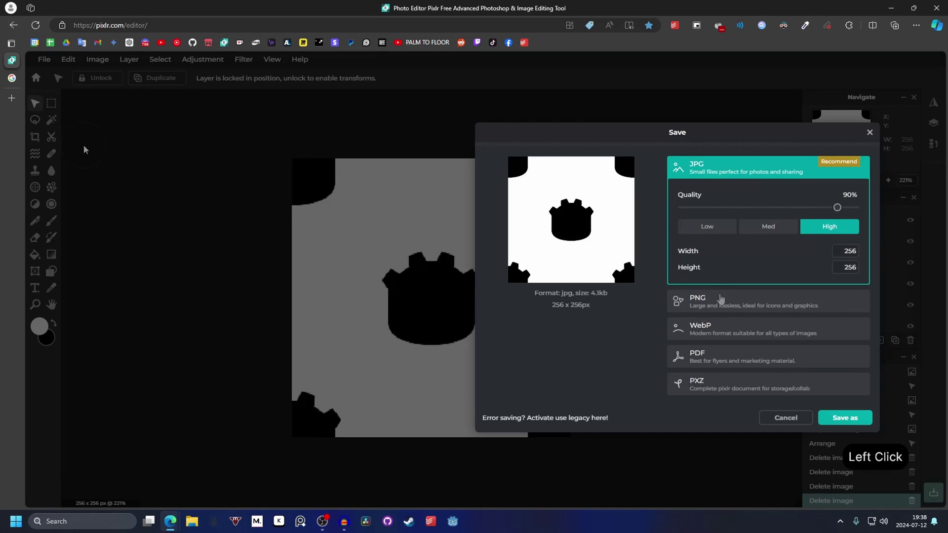
pyautogui.click(720, 299)
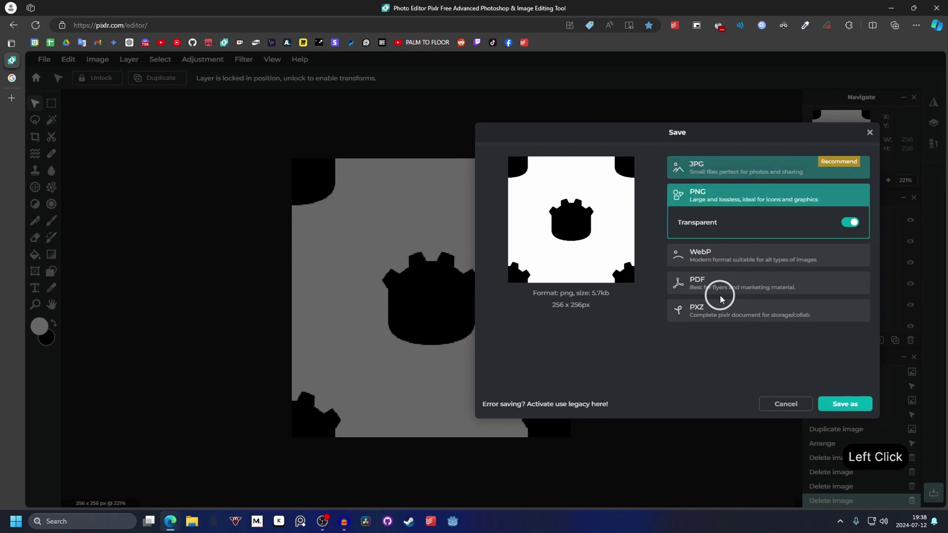
pyautogui.click(854, 404)
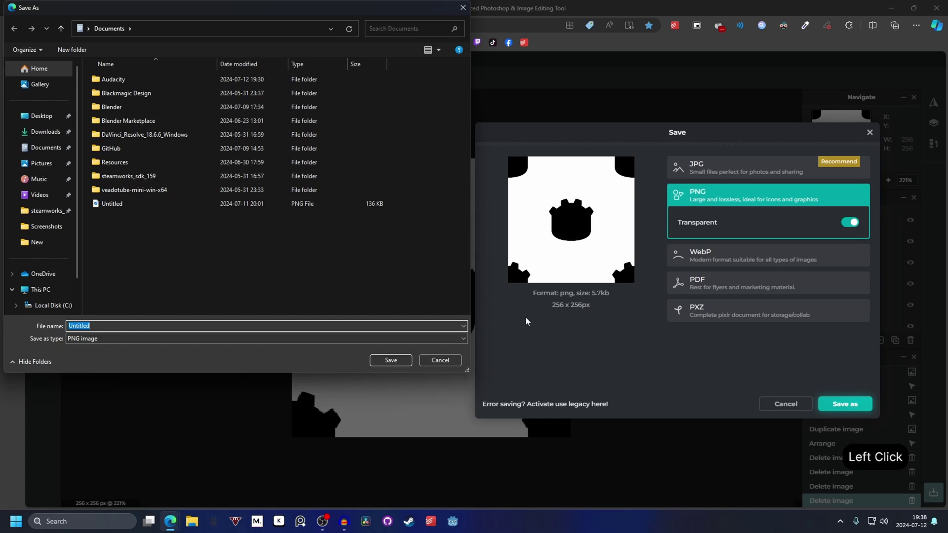
pyautogui.write('God')
pyautogui.write('ot')
pyautogui.press('Return')
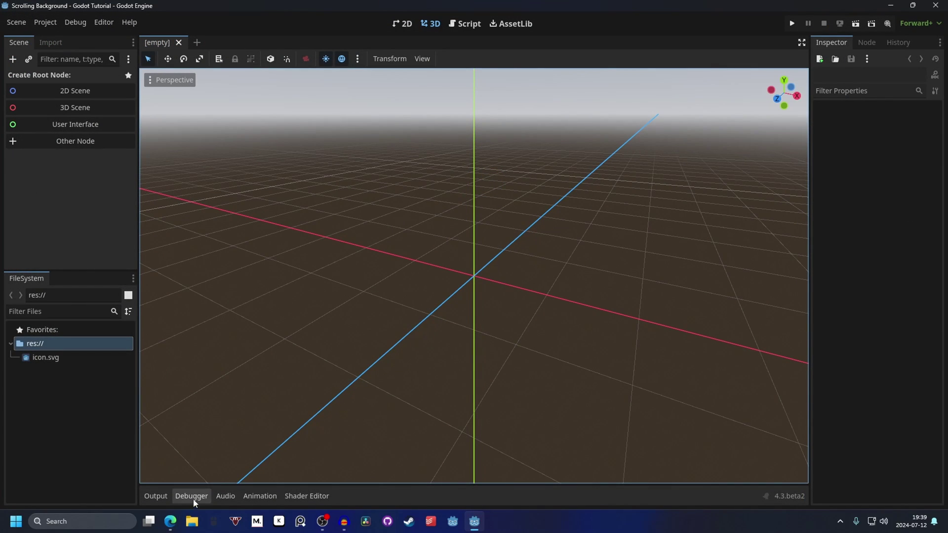
# Switch to the Godot project, import Godot.png into the res:// folder and open the texture for inspection.
pyautogui.click(208, 515)
pyautogui.moveTo(946, 120); pyautogui.dragTo(946, 99)
pyautogui.moveTo(945, 162); pyautogui.dragTo(70, 361)
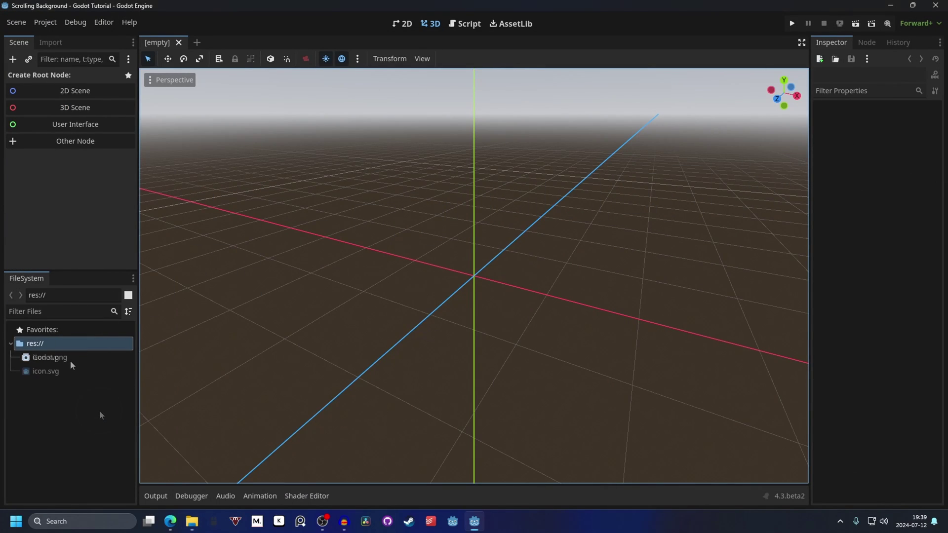
pyautogui.click(69, 359)
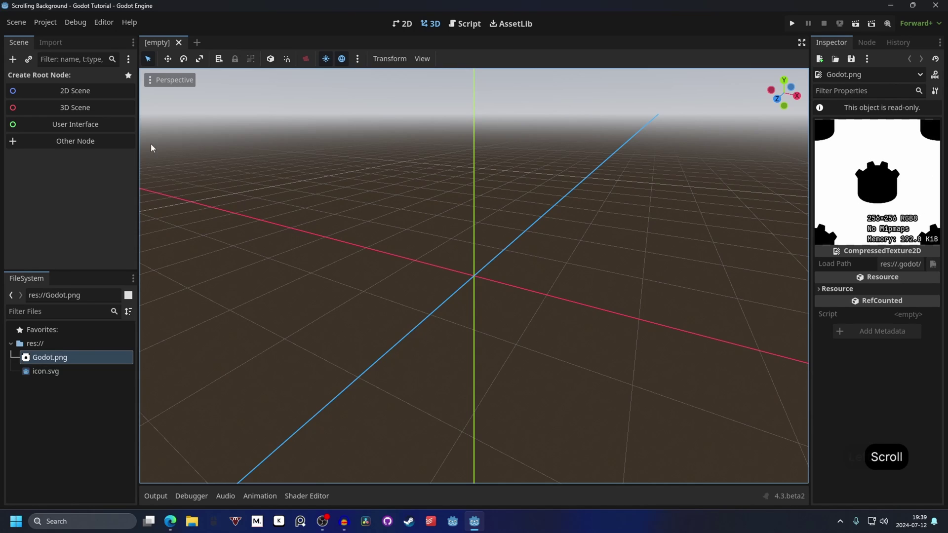
# Create a User Interface root node and add a ColorRect as its child.
pyautogui.click(112, 124)
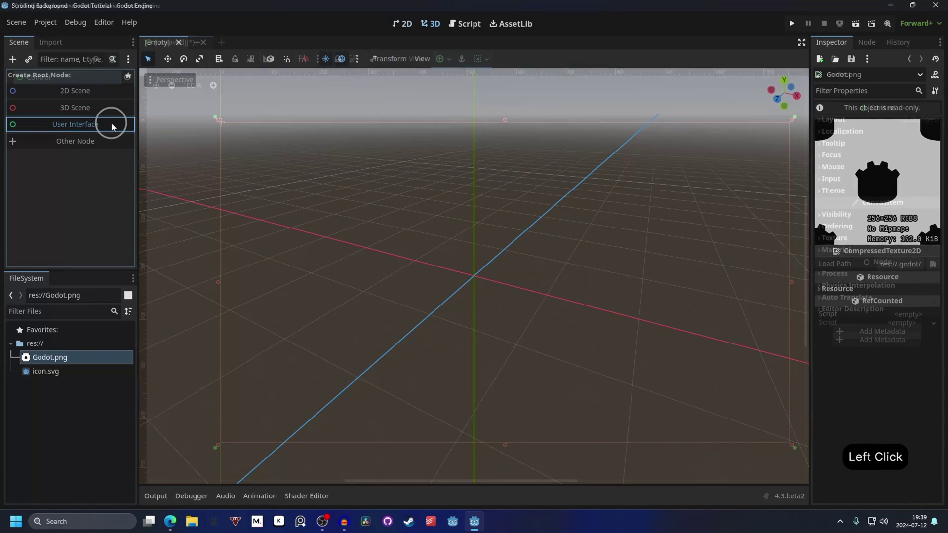
pyautogui.click(13, 62)
pyautogui.press('BackSpace')
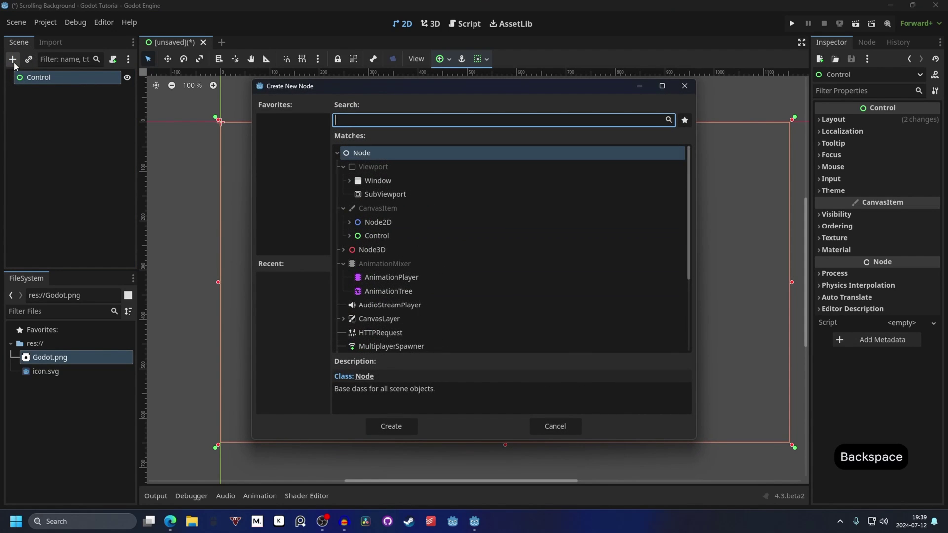
pyautogui.write('colorrect')
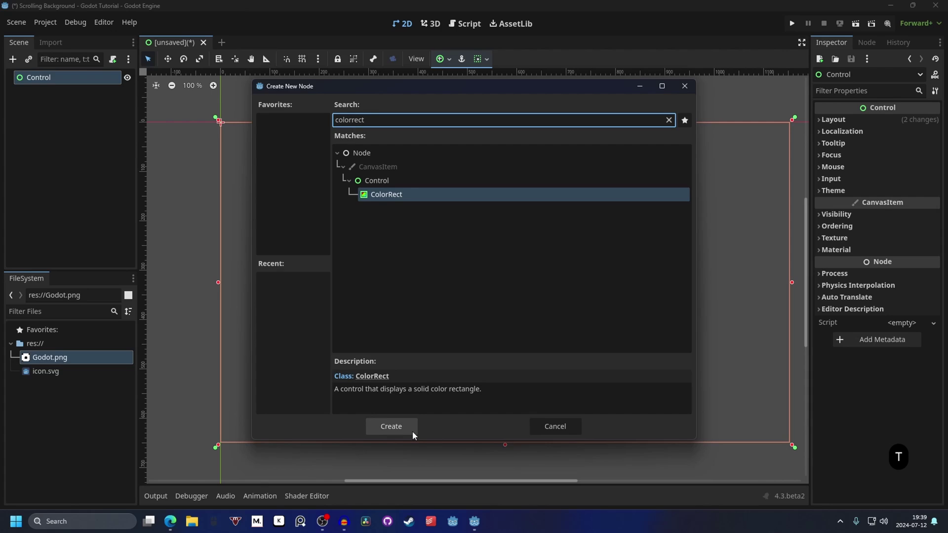
pyautogui.click(401, 427)
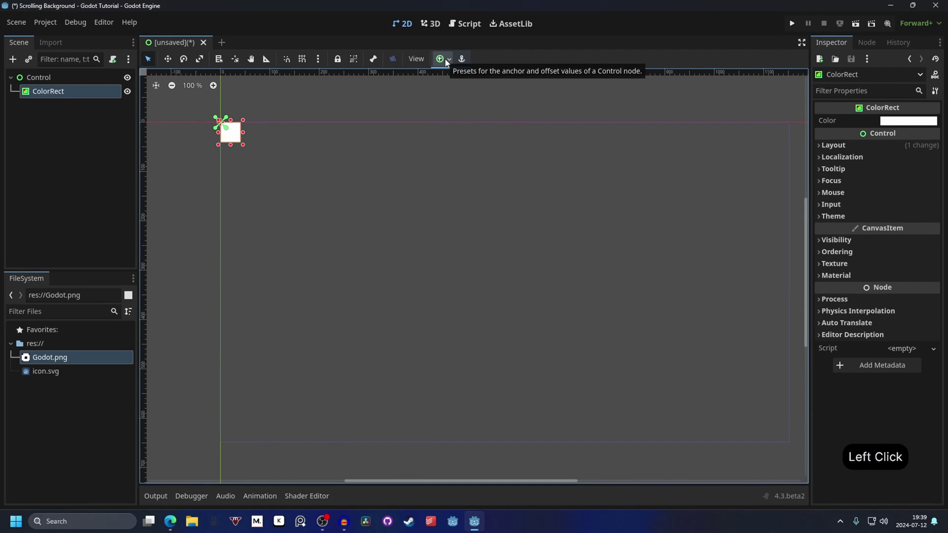
# Stretch the ColorRect over the whole viewport with the Full Rect anchor preset.
pyautogui.click(445, 58)
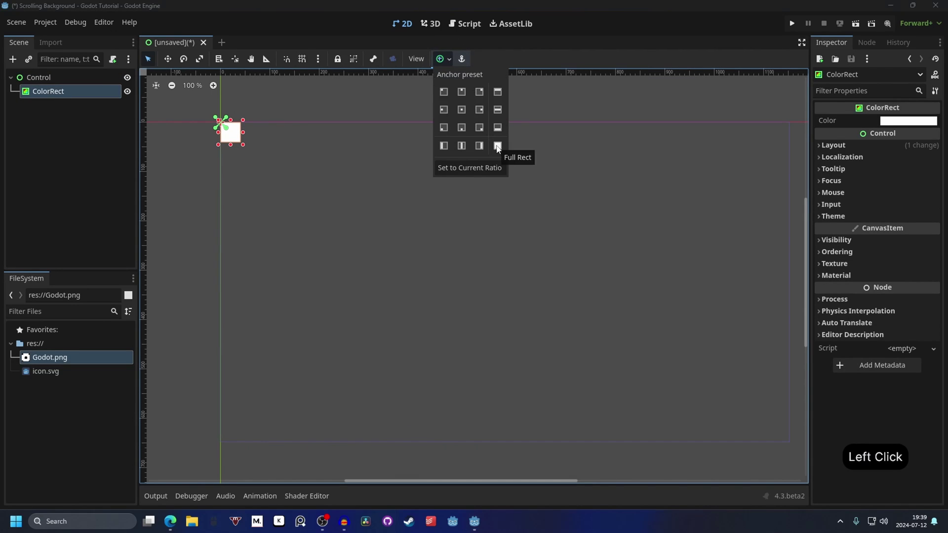
pyautogui.click(497, 147)
pyautogui.scroll(-2, 633, 303)
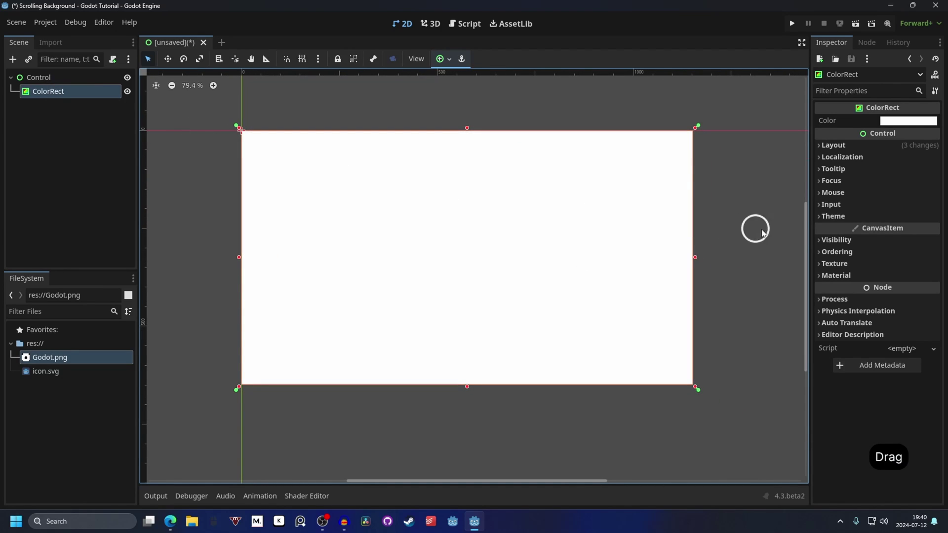
# Assign a new ShaderMaterial to the ColorRect's material.
pyautogui.click(861, 274)
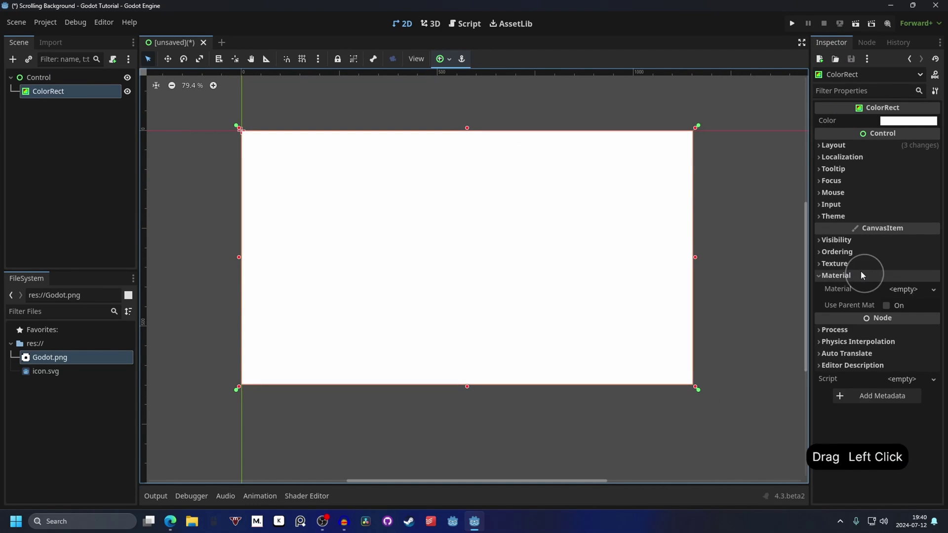
pyautogui.click(913, 290)
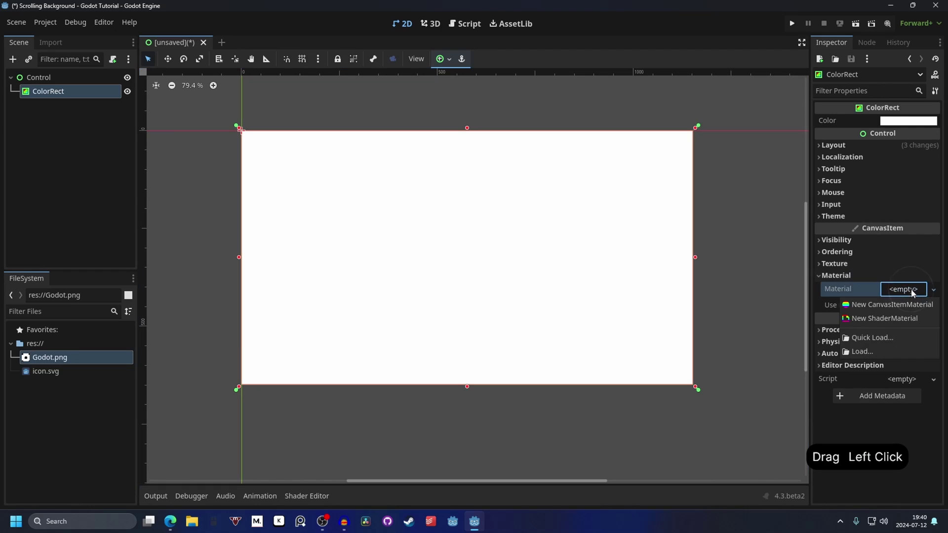
pyautogui.click(897, 323)
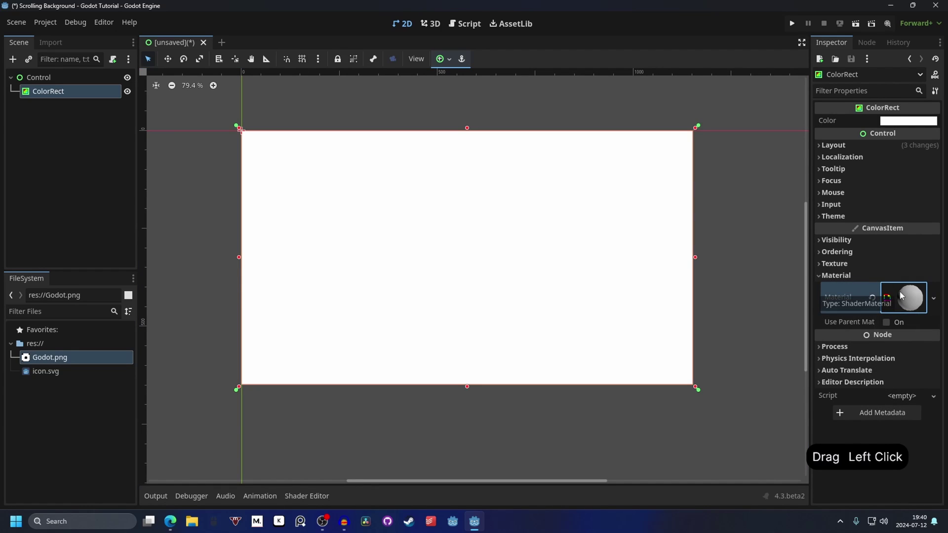
# Create a canvas item shader file named Scrolling.gdshader for the ShaderMaterial and open it for editing.
pyautogui.click(901, 296)
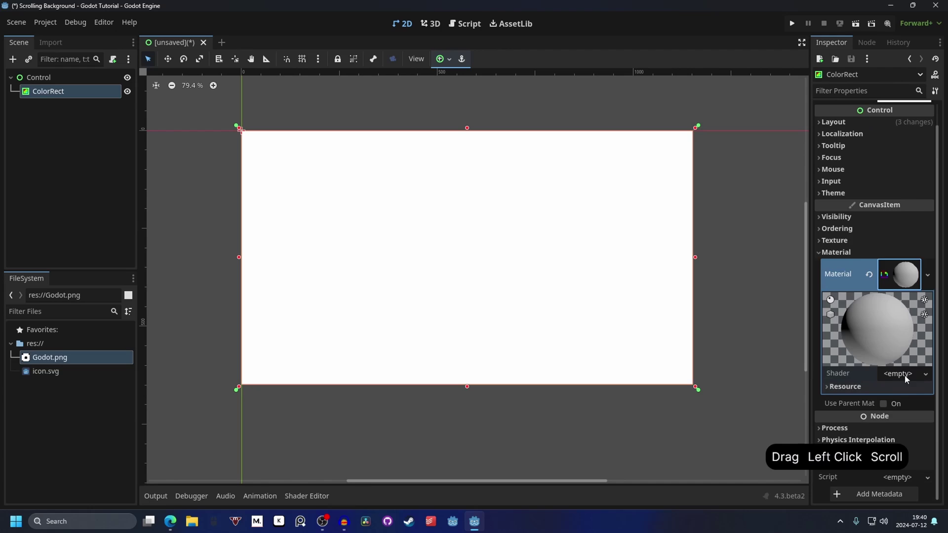
pyautogui.click(905, 375)
pyautogui.click(900, 390)
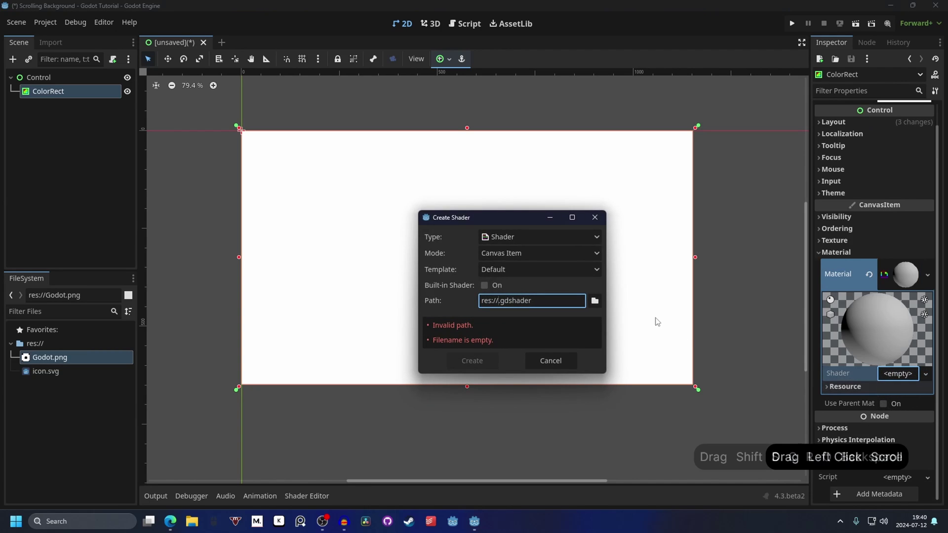
pyautogui.write('Scro')
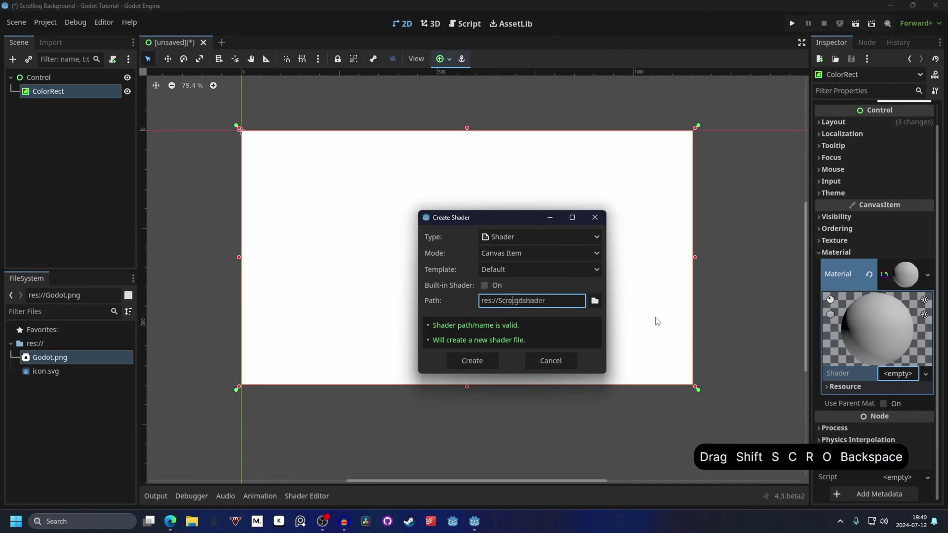
pyautogui.write('ling')
pyautogui.press('Return')
pyautogui.click(900, 374)
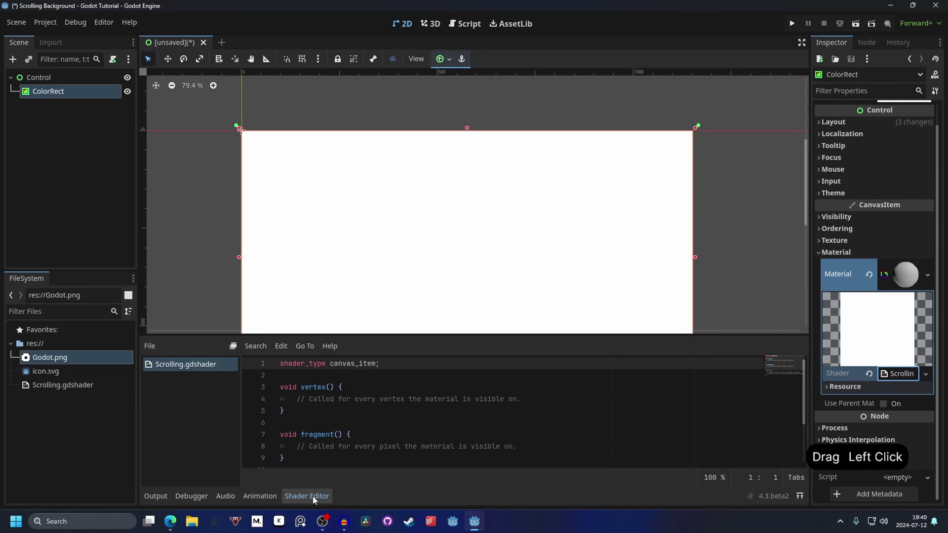
# Replace all the default code in Scrolling.gdshader with the copied scrolling pattern and gradient shader code.
pyautogui.click(536, 401)
pyautogui.hotkey('ctrl', 'a')
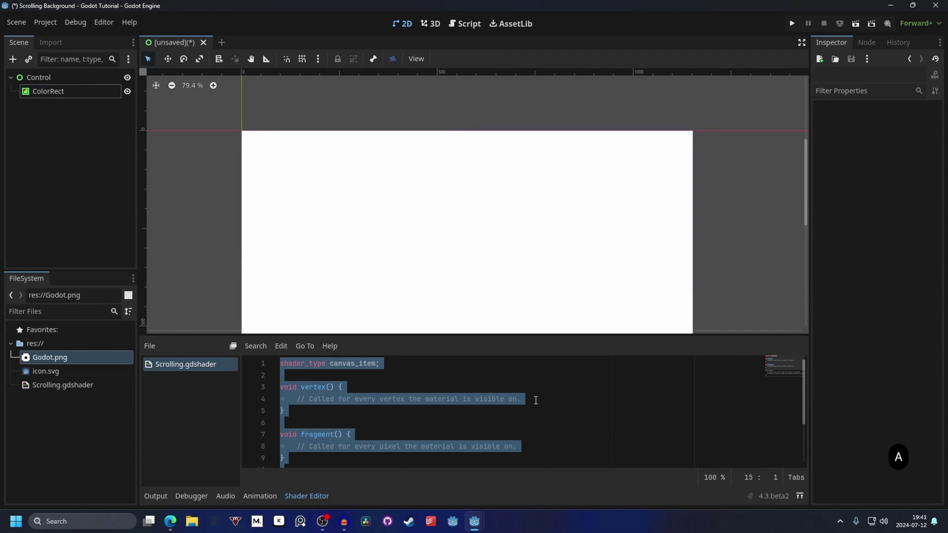
pyautogui.hotkey('ctrl', 'v')
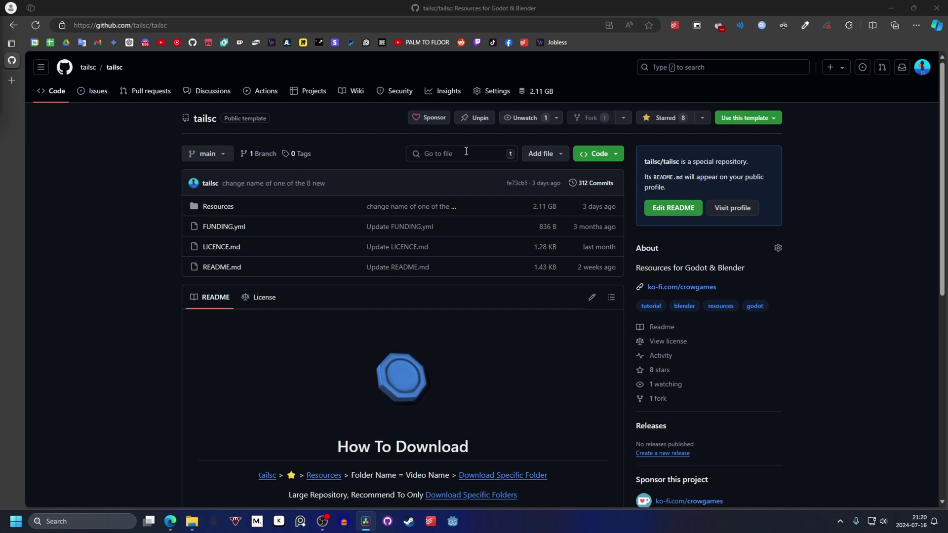
# Search the GitHub resources repository for scrolling.gdshader and open the one in the Scrolling Background - Godot Tutorial folder.
pyautogui.click(466, 152)
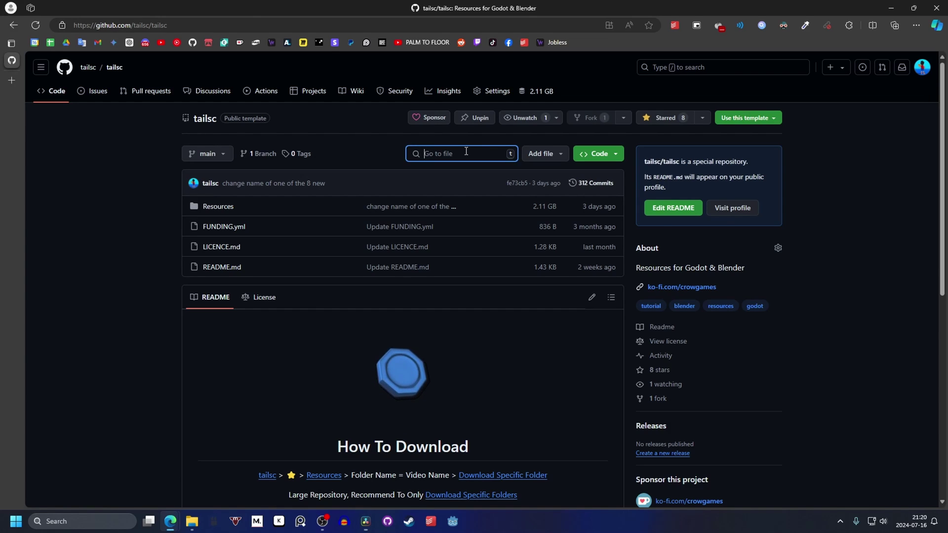
pyautogui.write('scrolling.gdshader')
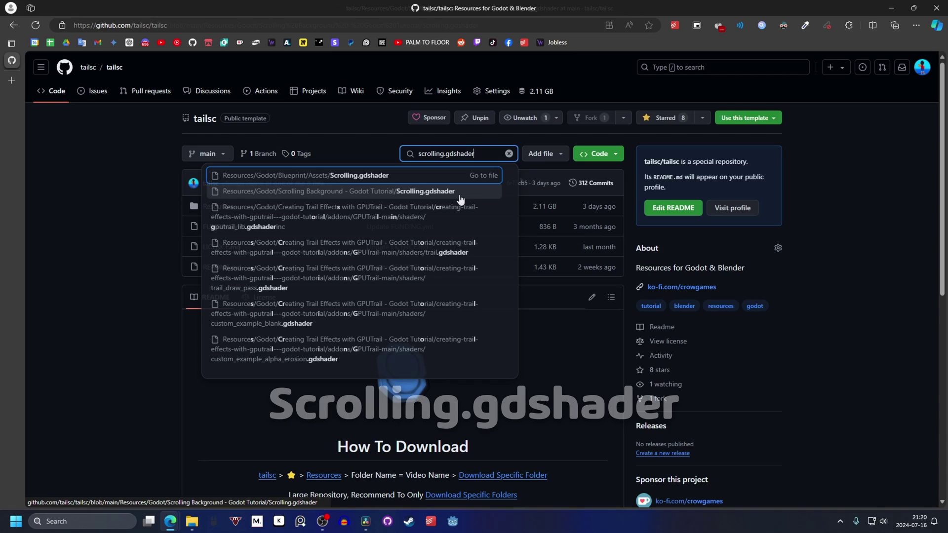
pyautogui.click(459, 197)
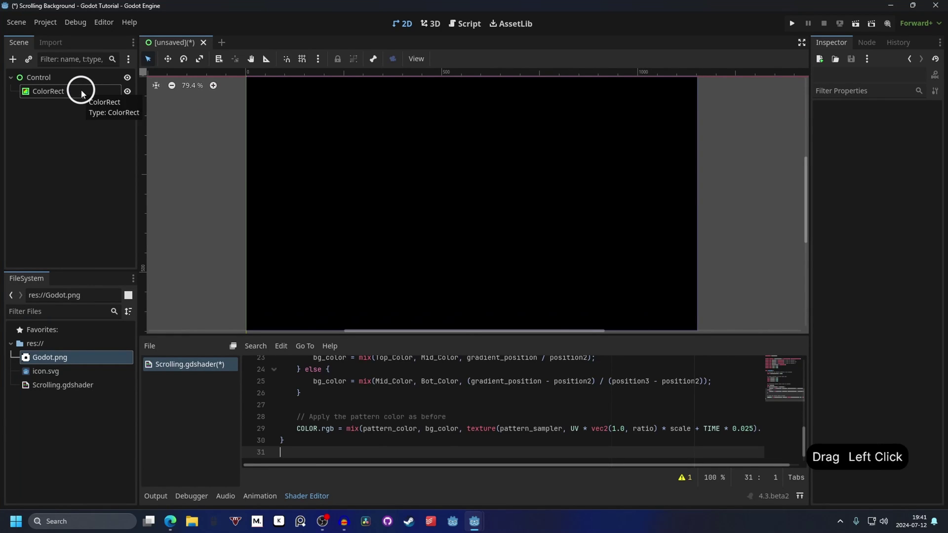
# In Godot, expand the ColorRect's shader parameters, widen the Inspector and assign Godot.png as the Pattern Sampler.
pyautogui.click(82, 94)
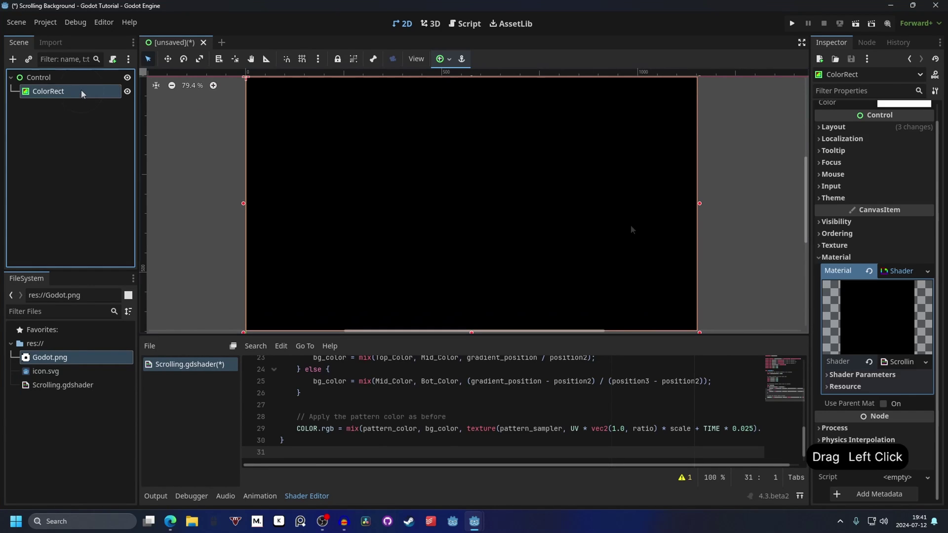
pyautogui.rightClick(848, 376)
pyautogui.click(849, 375)
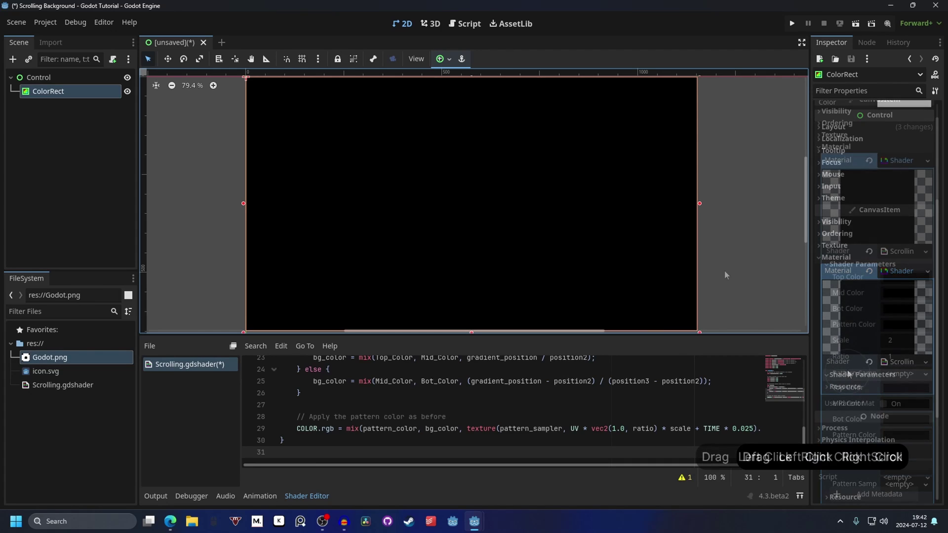
pyautogui.scroll(-1, 643, 219)
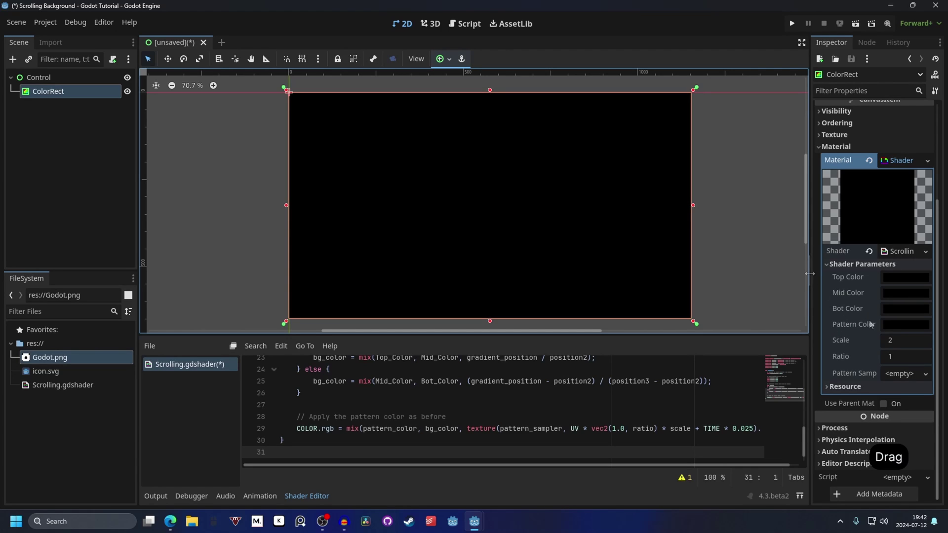
pyautogui.moveTo(810, 230); pyautogui.dragTo(736, 237)
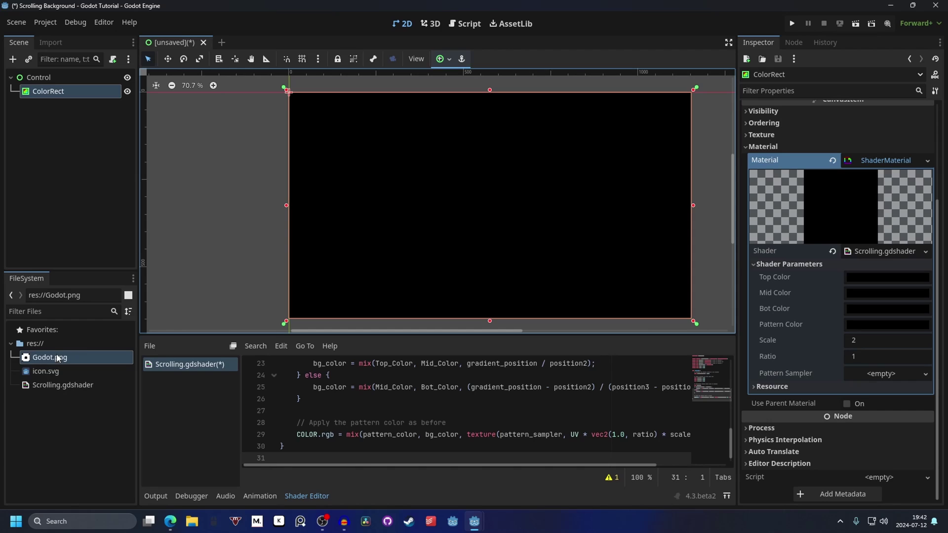
pyautogui.moveTo(50, 361); pyautogui.dragTo(882, 377)
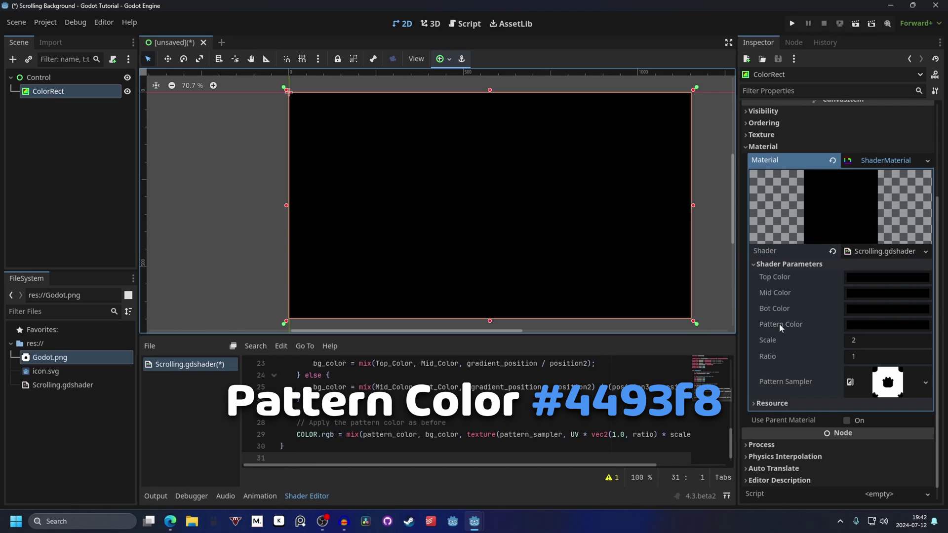
# Set the shader's Pattern Color to #4493f8.
pyautogui.click(883, 324)
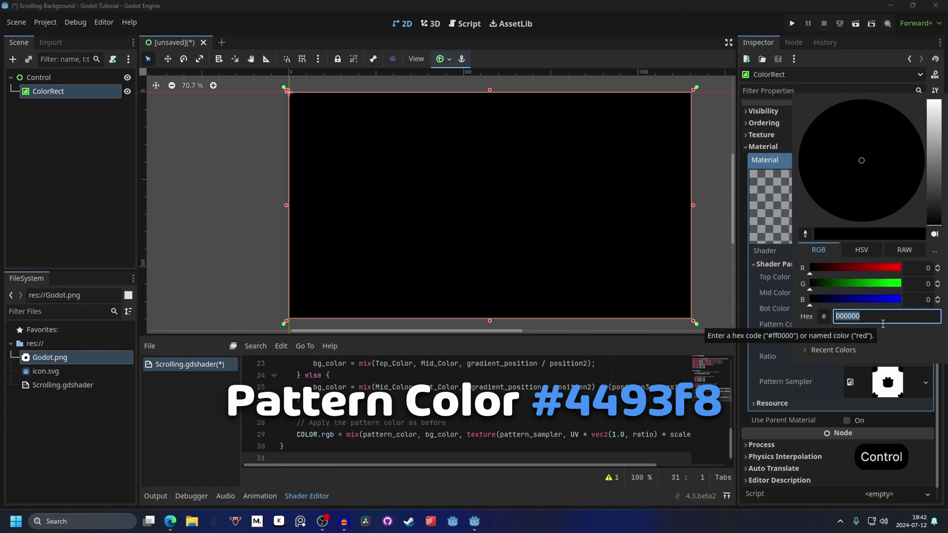
pyautogui.write('#4493f8')
pyautogui.press('Return')
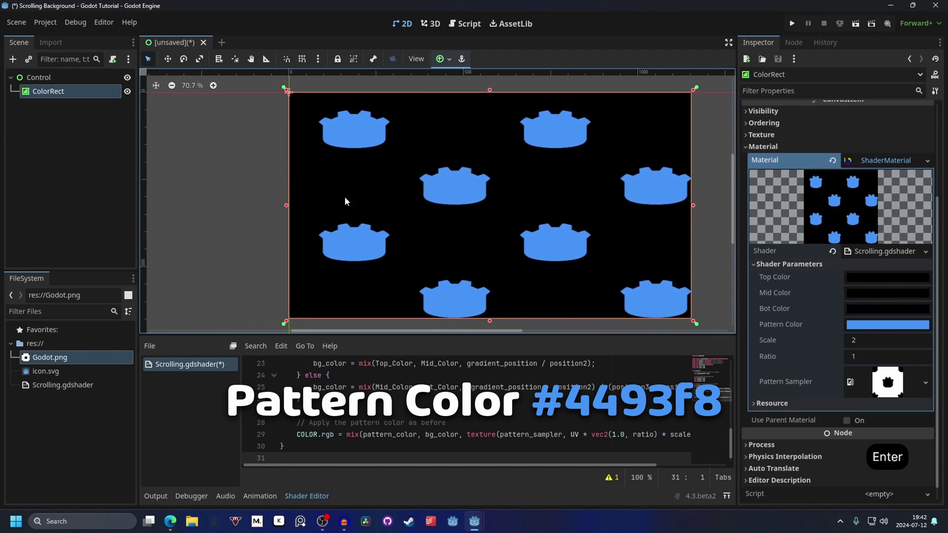
# Adjust the shader's Scale to 3.585 and its Ratio to 0.595 so the logos are smaller and undistorted.
pyautogui.moveTo(869, 340); pyautogui.dragTo(903, 340)
pyautogui.moveTo(476, 260); pyautogui.dragTo(474, 260)
pyautogui.moveTo(890, 355); pyautogui.dragTo(474, 259)
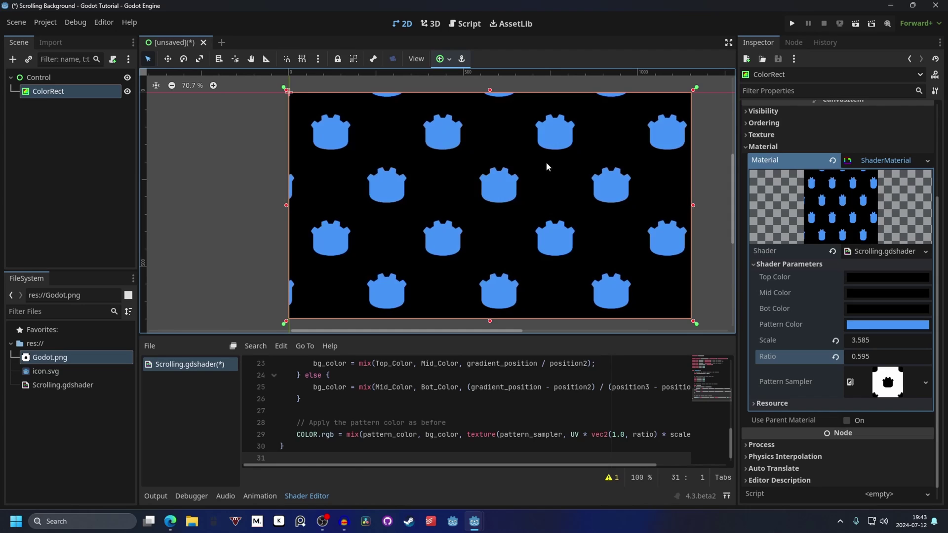
# Set both the Top Color and the Bot Color of the shader gradient to #0d1117.
pyautogui.hotkey('ctrl', 'c')
pyautogui.click(882, 279)
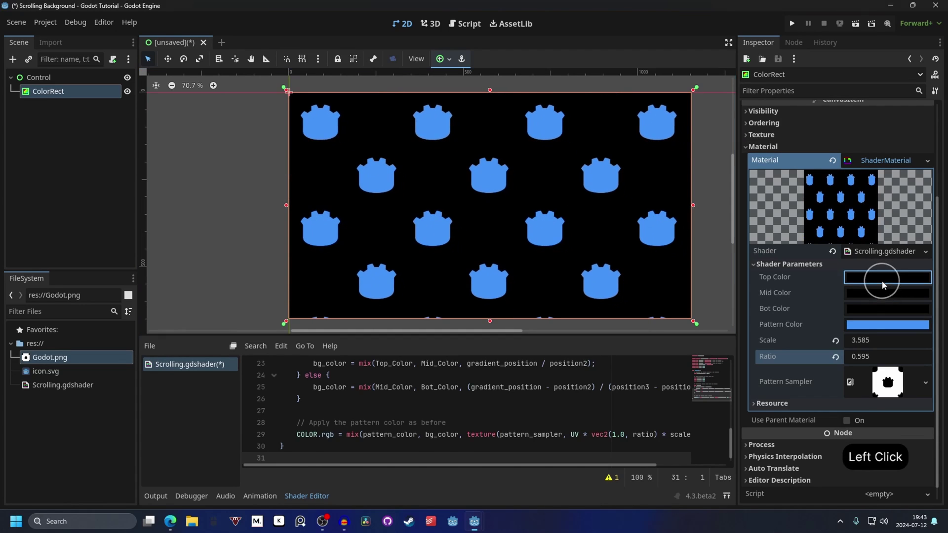
pyautogui.hotkey('ctrl', 'v')
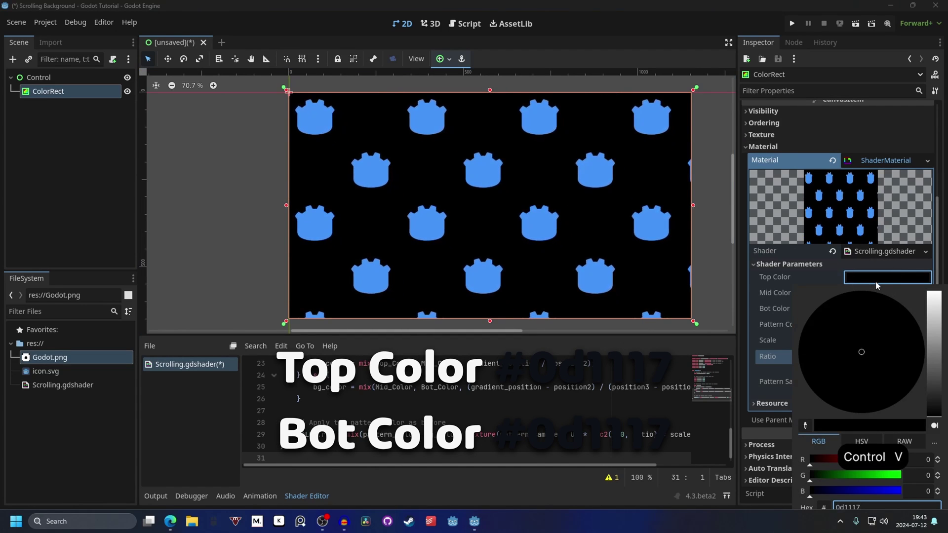
pyautogui.press('Return')
pyautogui.click(867, 307)
pyautogui.hotkey('ctrl', 'v')
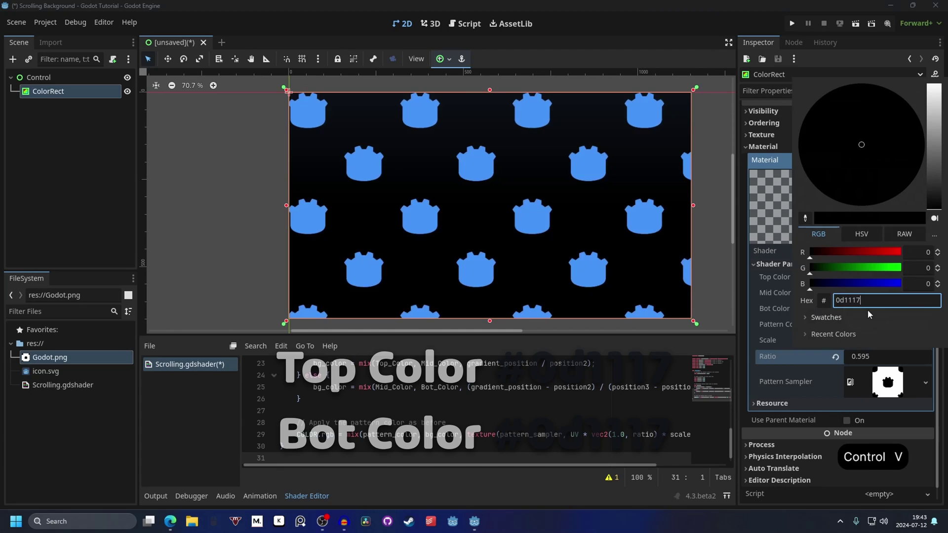
pyautogui.press('Return')
pyautogui.click(836, 252)
# Set the shader gradient's Mid Color to #161b22.
pyautogui.hotkey('ctrl', 'c')
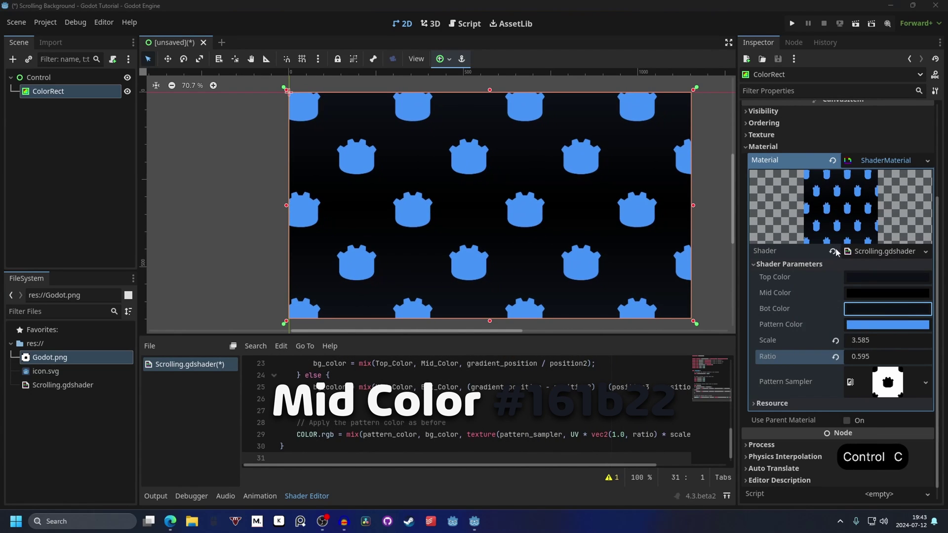
pyautogui.click(868, 291)
pyautogui.hotkey('ctrl', 'v')
pyautogui.press('Return')
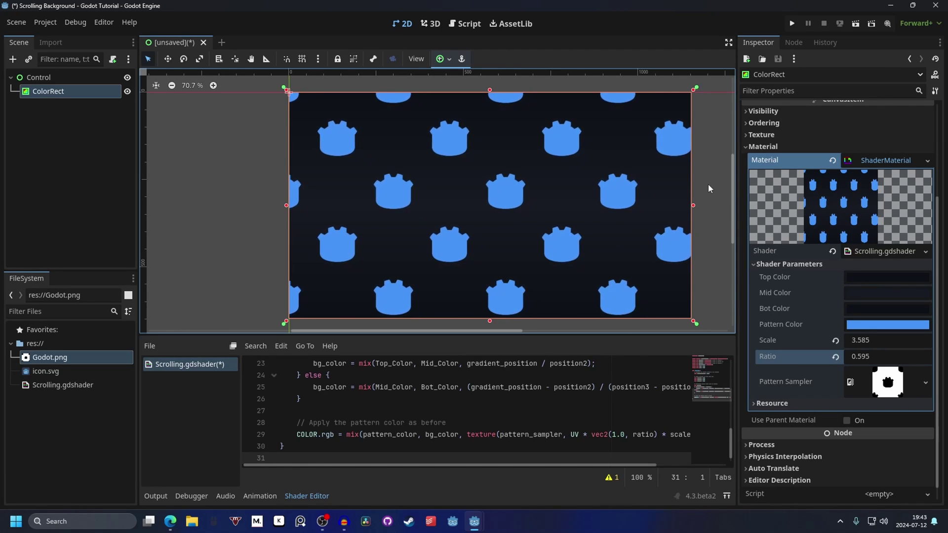
# Try a Scale of -3.585 with a Ratio of -0.595 on the shader, and undo both changes.
pyautogui.click(851, 340)
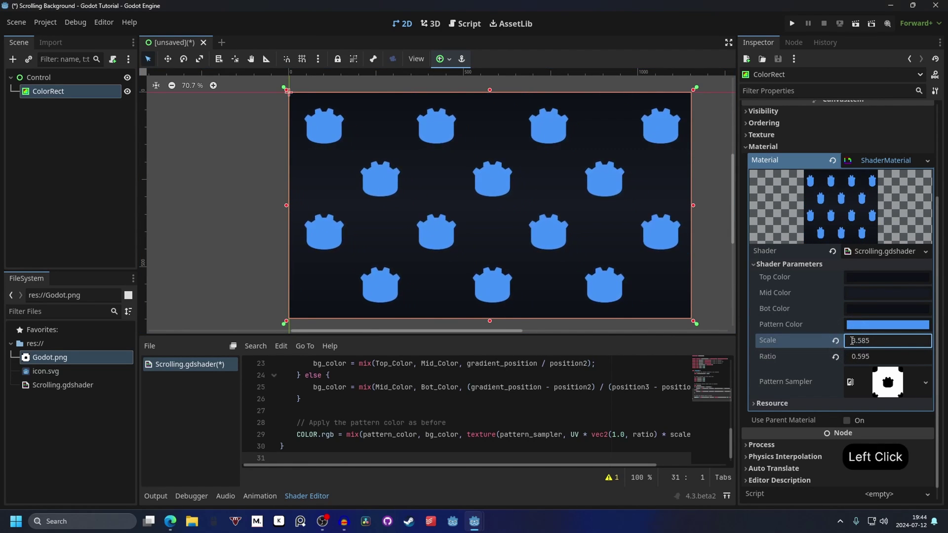
pyautogui.write('-')
pyautogui.press('Return')
pyautogui.write('-')
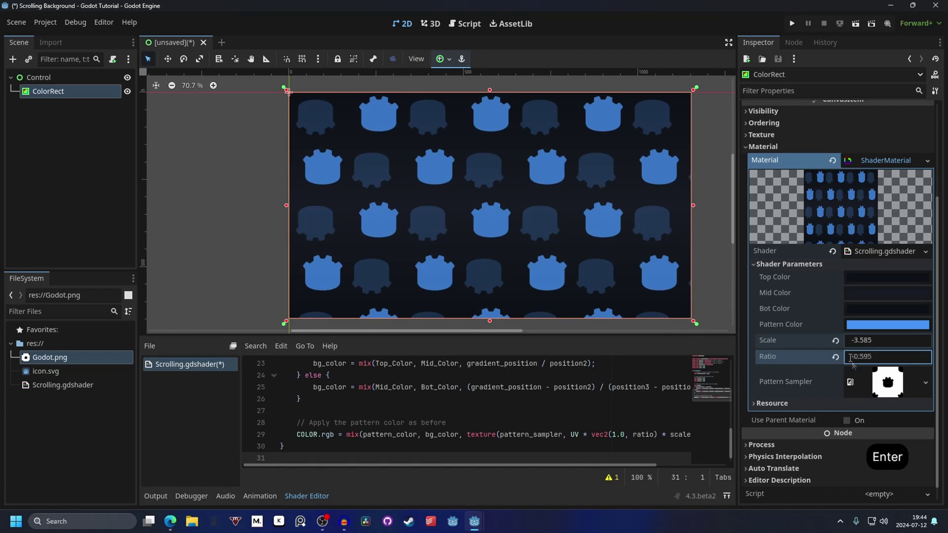
pyautogui.click(535, 291)
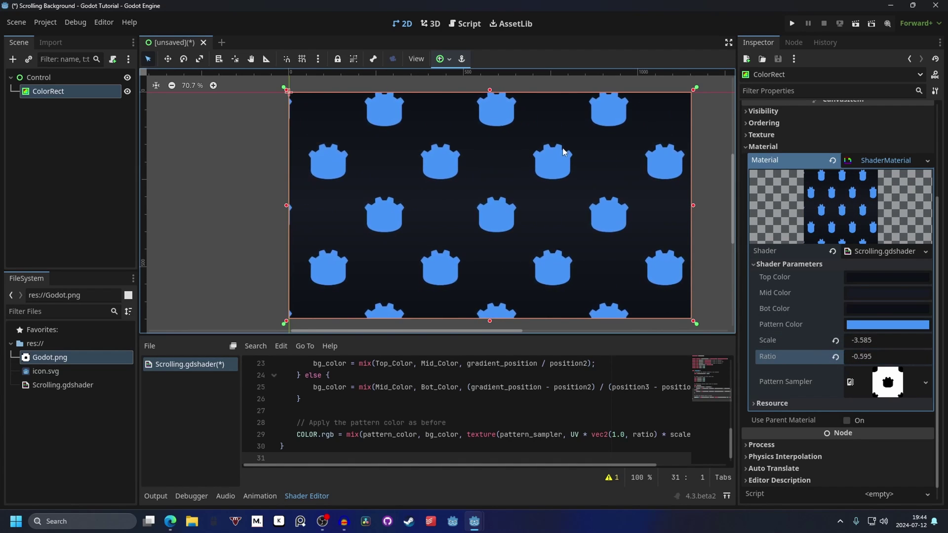
pyautogui.hotkey('ctrl', 'z')
pyautogui.hotkey('ctrl', 'z')
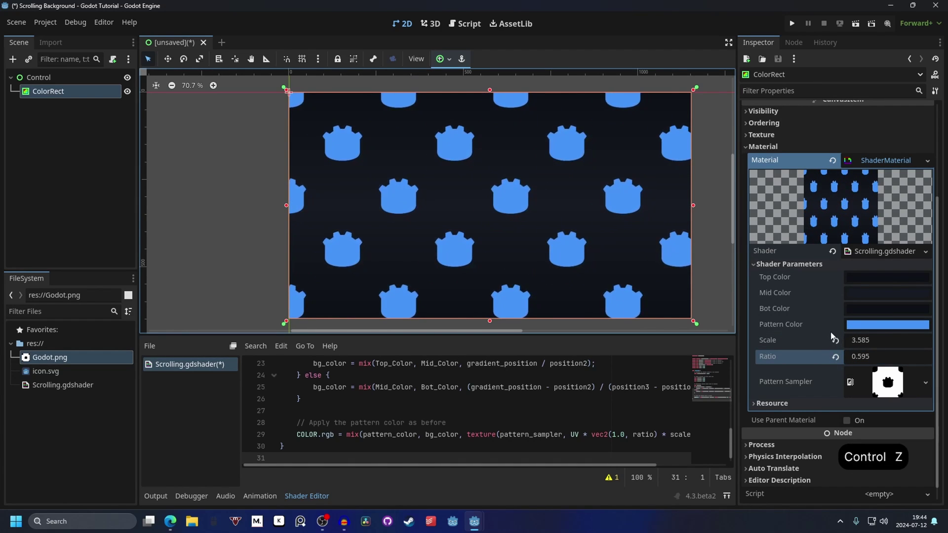
# Try negating only the shader's Scale to -3.585, and undo the change.
pyautogui.click(852, 341)
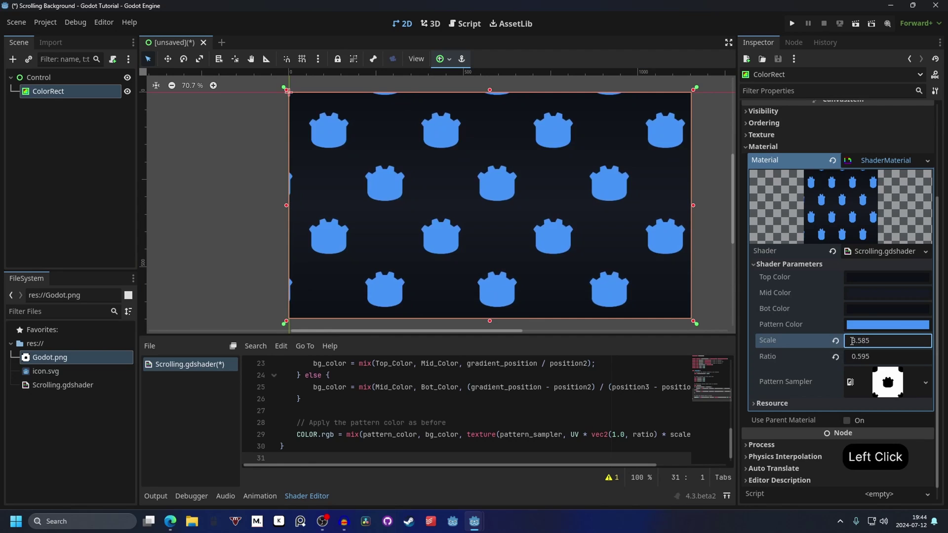
pyautogui.write('-')
pyautogui.click(845, 358)
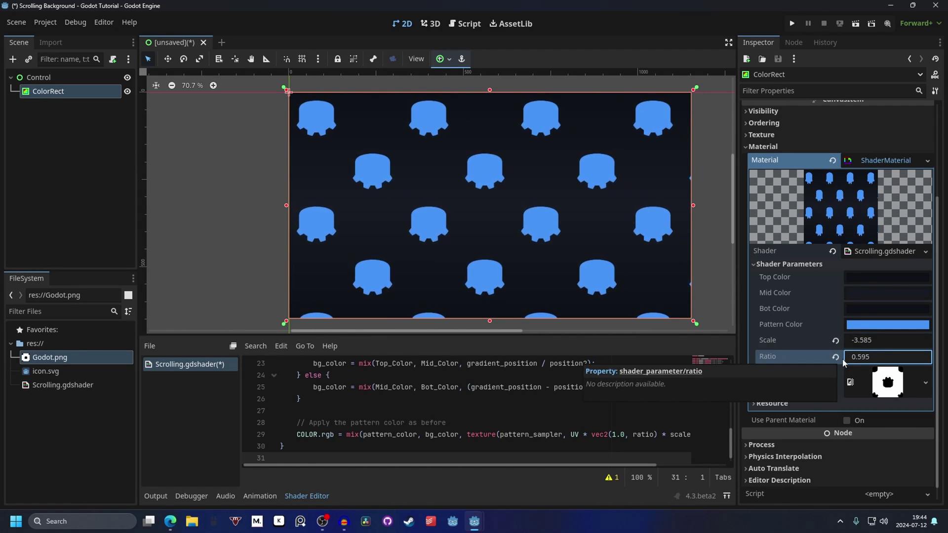
pyautogui.hotkey('ctrl', 'z')
pyautogui.hscroll(3, 514, 237)
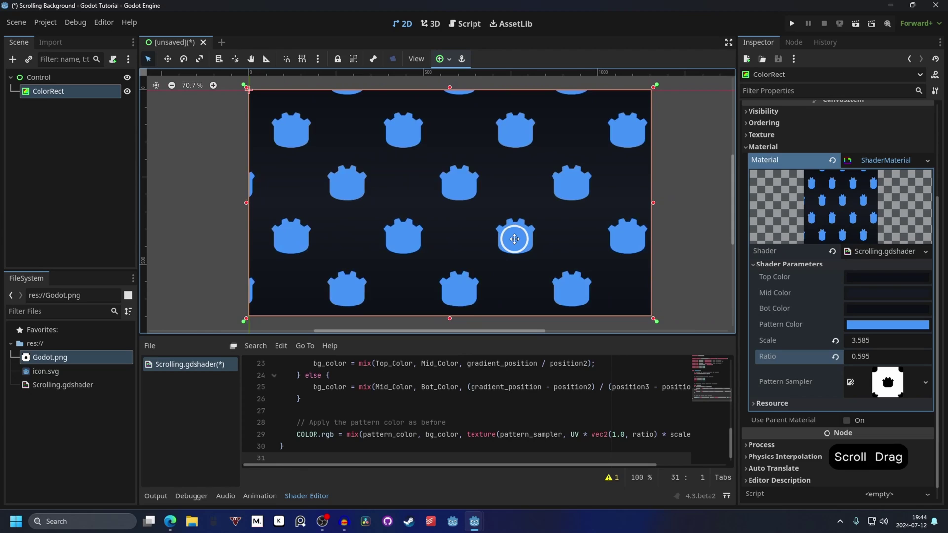
pyautogui.click(514, 239)
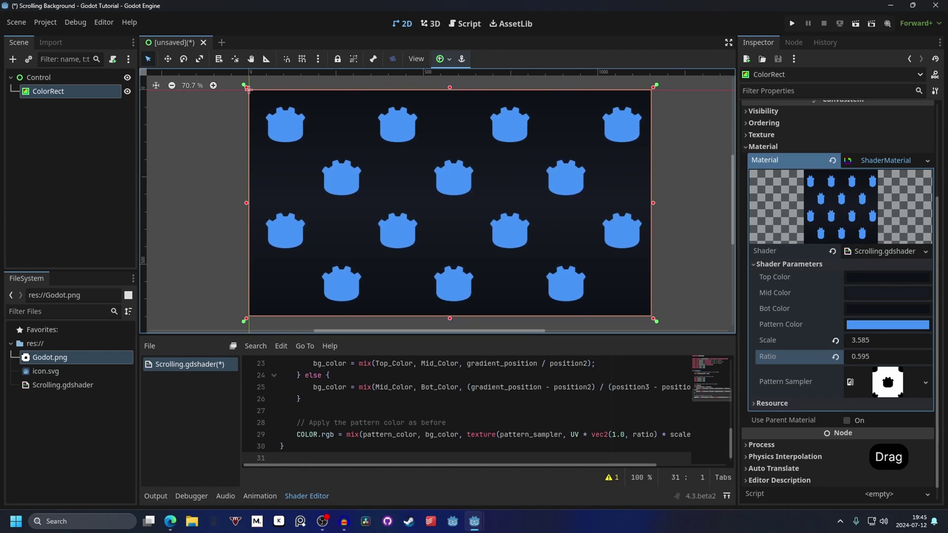
pyautogui.hscroll(1, 514, 237)
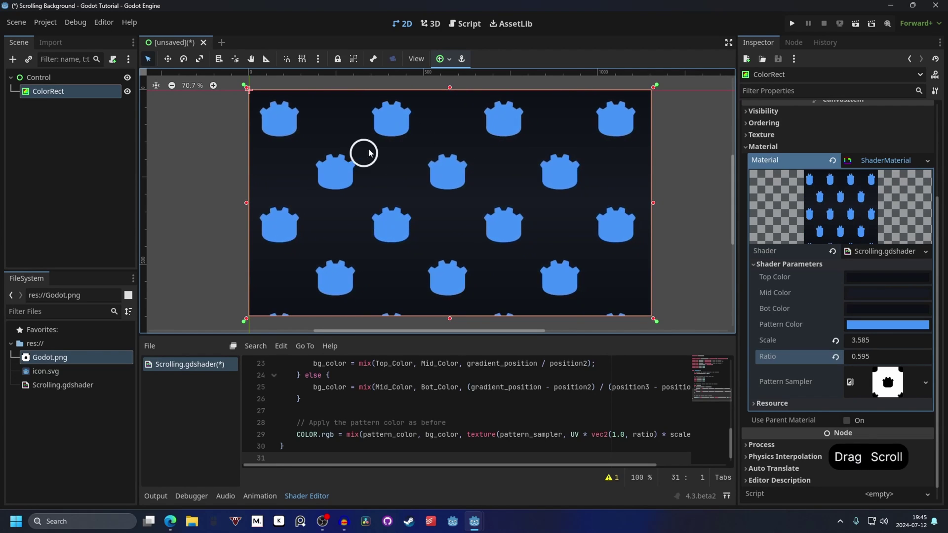
# Add a Panel node as a child of the root Control node.
pyautogui.click(34, 79)
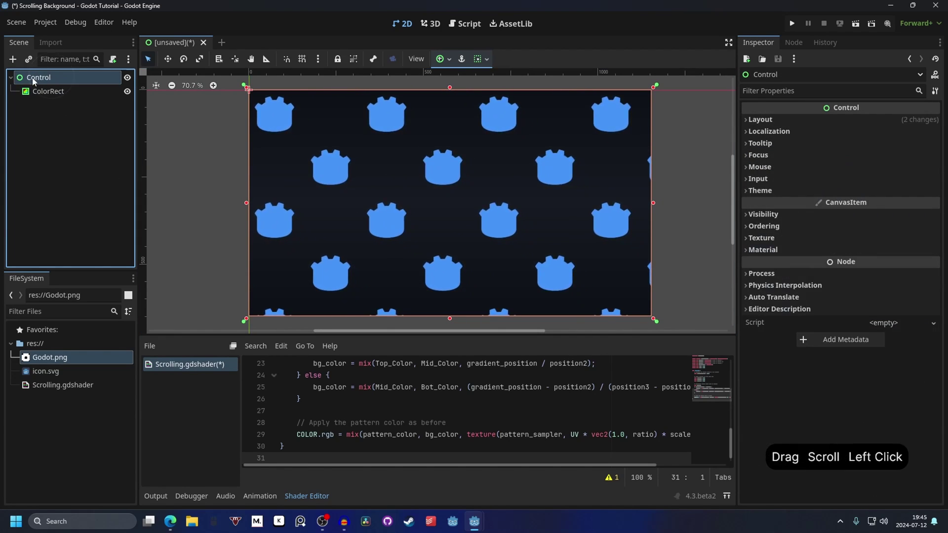
pyautogui.click(12, 60)
pyautogui.write('pae')
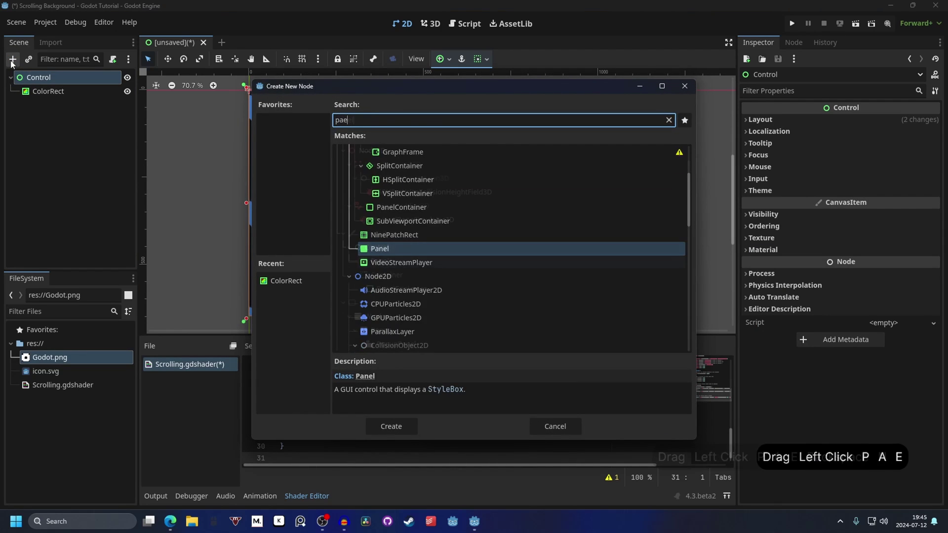
pyautogui.press('BackSpace')
pyautogui.write('nl')
pyautogui.press('Return')
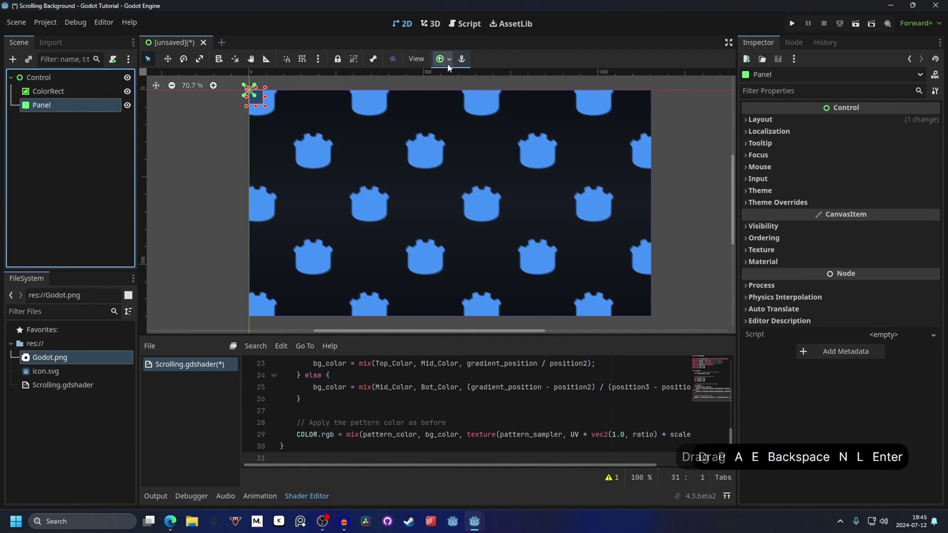
# Anchor the Panel to the centre of the screen and enlarge it symmetrically into a wide rectangle.
pyautogui.click(443, 58)
pyautogui.click(463, 109)
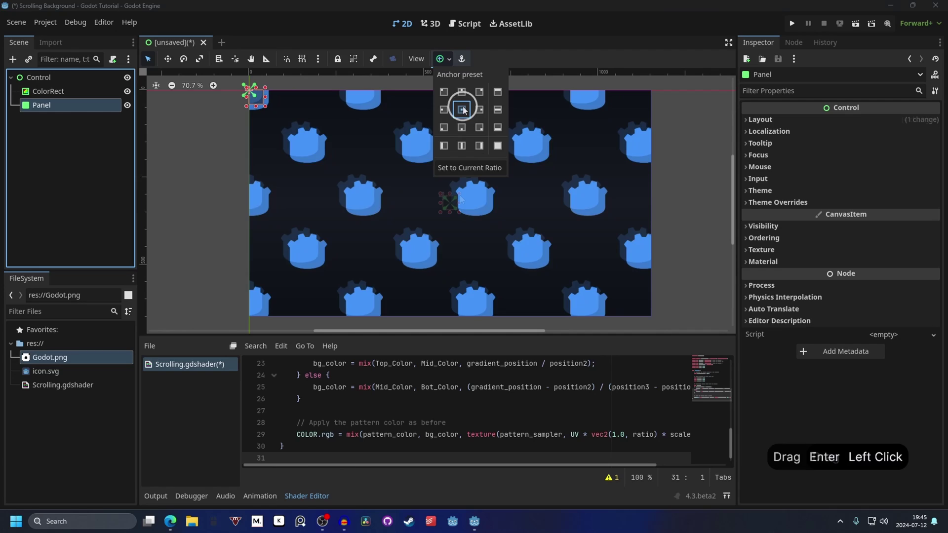
pyautogui.keyDown('alt'); pyautogui.moveTo(458, 194); pyautogui.dragTo(511, 172); pyautogui.keyUp('alt')
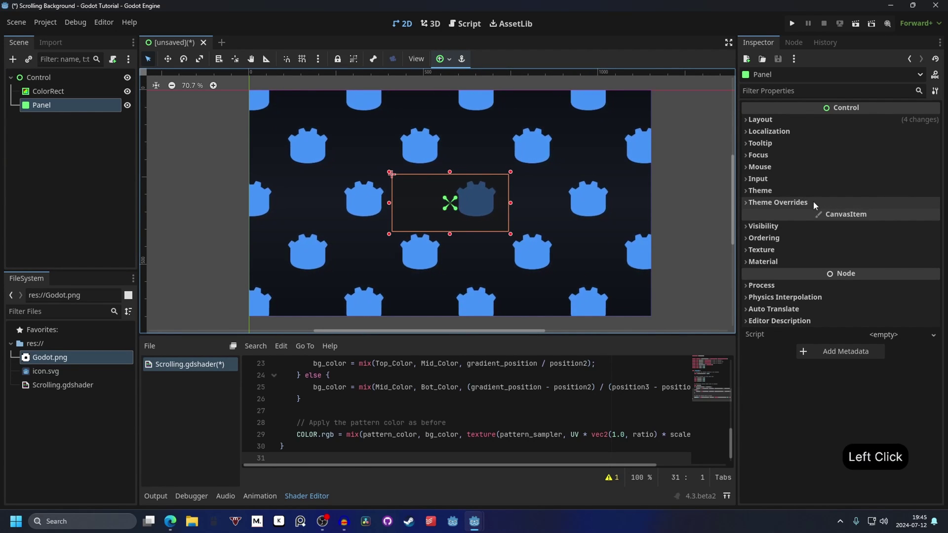
# Assign a new StyleBoxFlat as the Panel's style in its theme overrides and expand its properties.
pyautogui.click(812, 201)
pyautogui.click(790, 216)
pyautogui.click(886, 228)
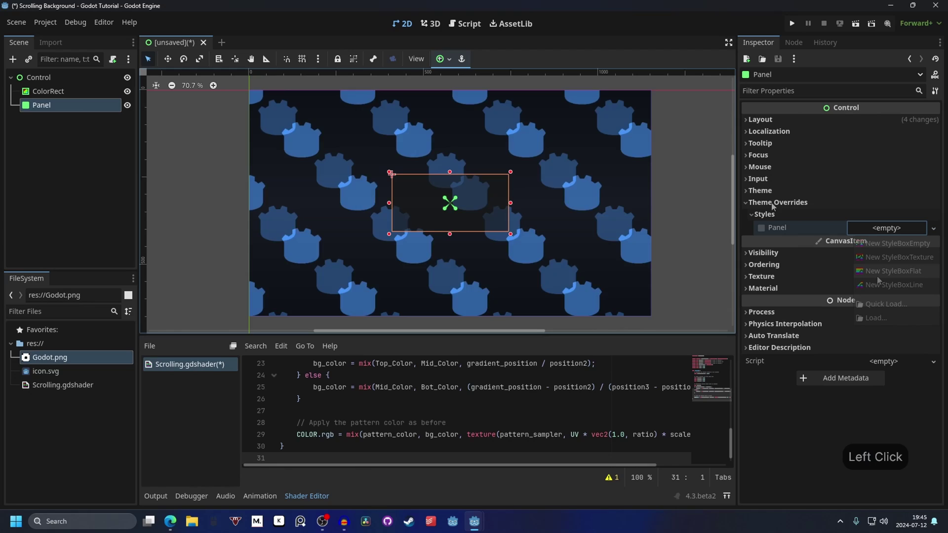
pyautogui.click(906, 271)
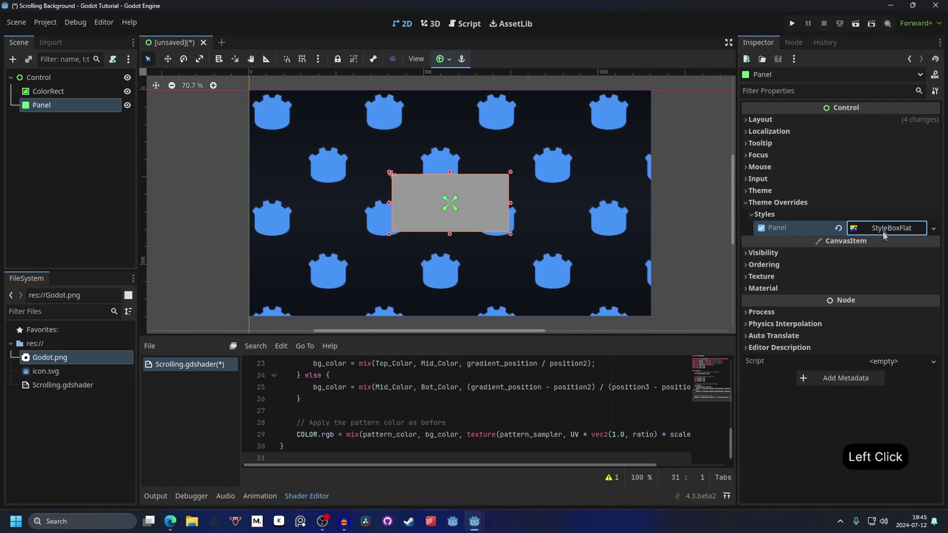
pyautogui.click(883, 228)
# Round the Panel into a pill shape by setting all four corner radii to 1024 px.
pyautogui.scroll(-3, 798, 274)
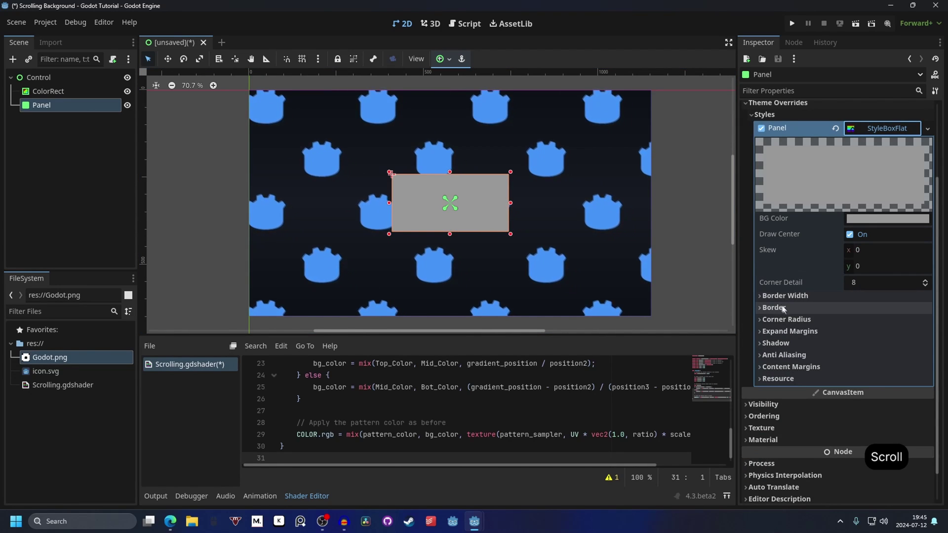
pyautogui.click(789, 320)
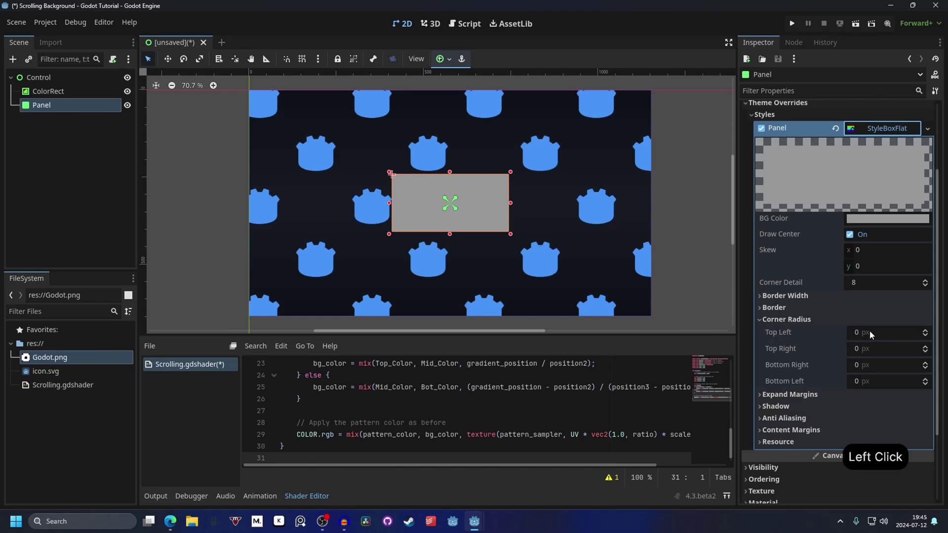
pyautogui.moveTo(869, 332); pyautogui.dragTo(461, 269)
pyautogui.moveTo(861, 348); pyautogui.dragTo(460, 277)
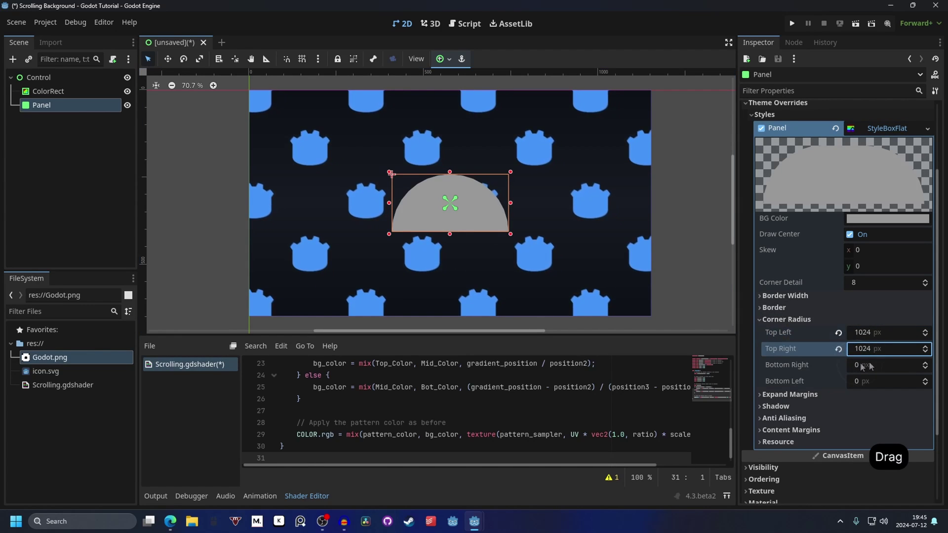
pyautogui.moveTo(861, 365); pyautogui.dragTo(460, 277)
pyautogui.moveTo(861, 381); pyautogui.dragTo(450, 175)
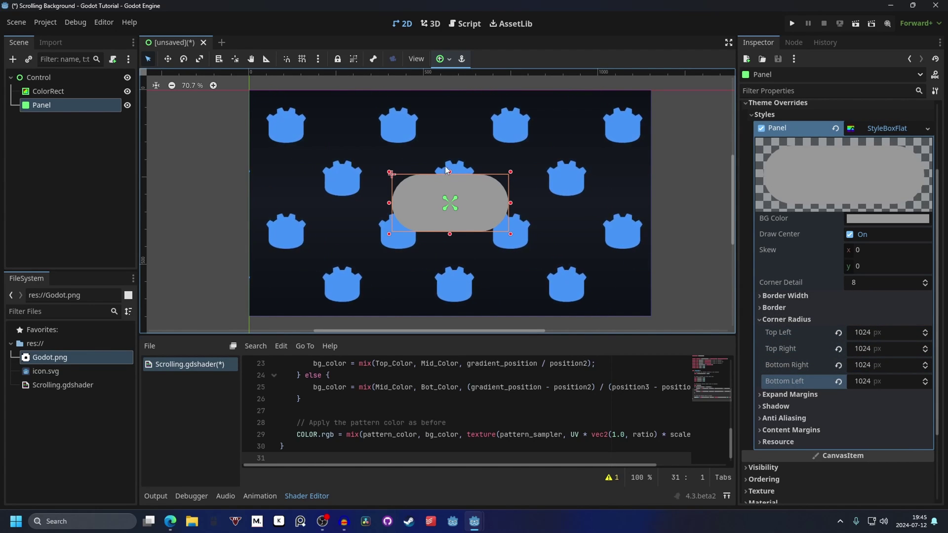
pyautogui.click(787, 320)
# Set the Panel style's Expand Margins to 2 px on all four sides.
pyautogui.click(793, 332)
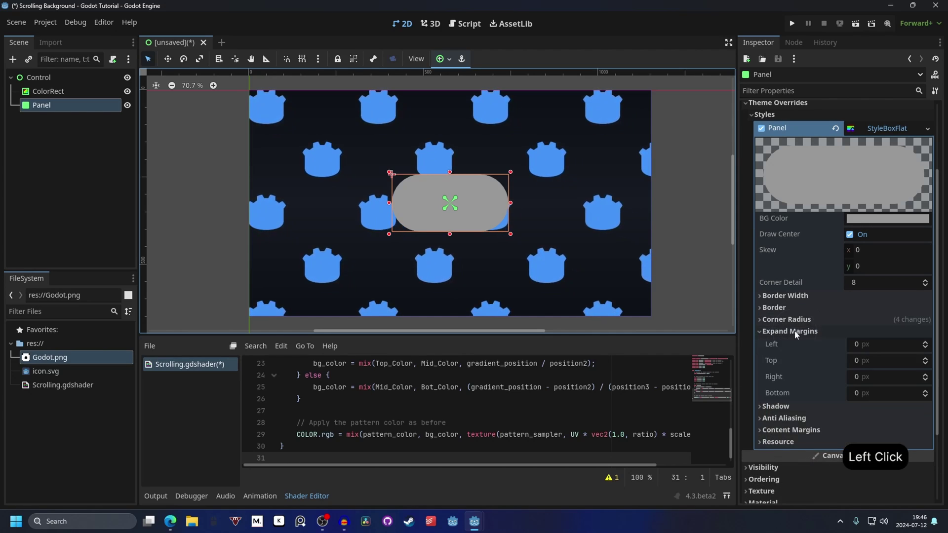
pyautogui.click(878, 344)
pyautogui.write('2')
pyautogui.click(878, 360)
pyautogui.write('2')
pyautogui.click(877, 376)
pyautogui.write('2')
pyautogui.click(876, 392)
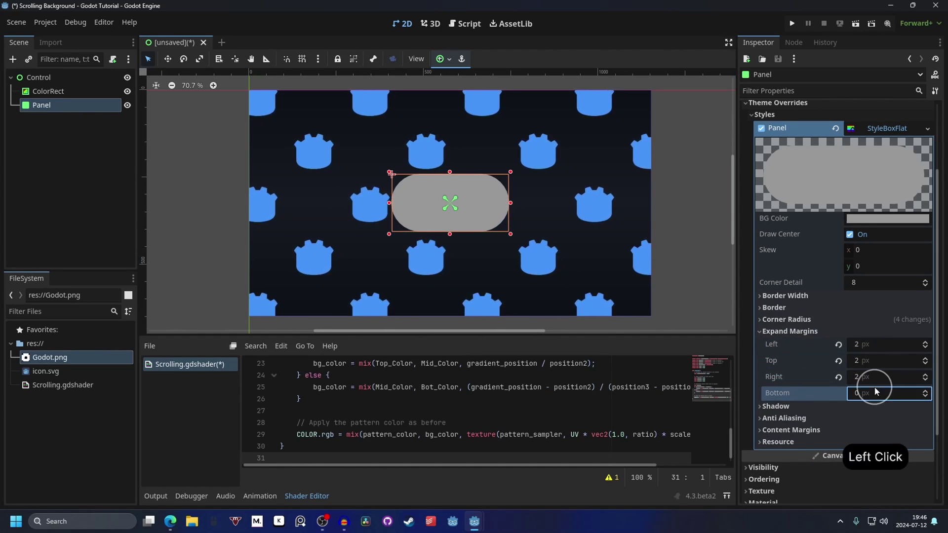
pyautogui.write('2')
pyautogui.click(879, 344)
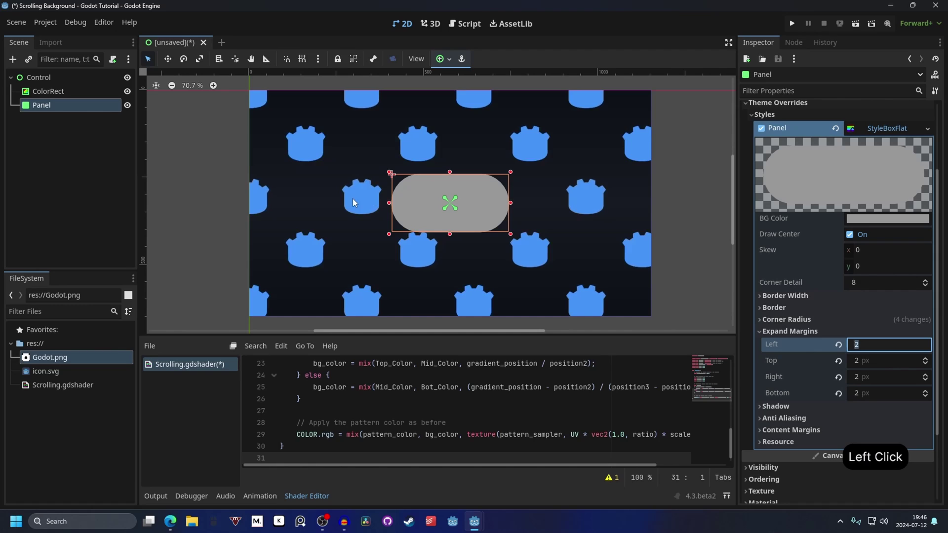
pyautogui.click(876, 365)
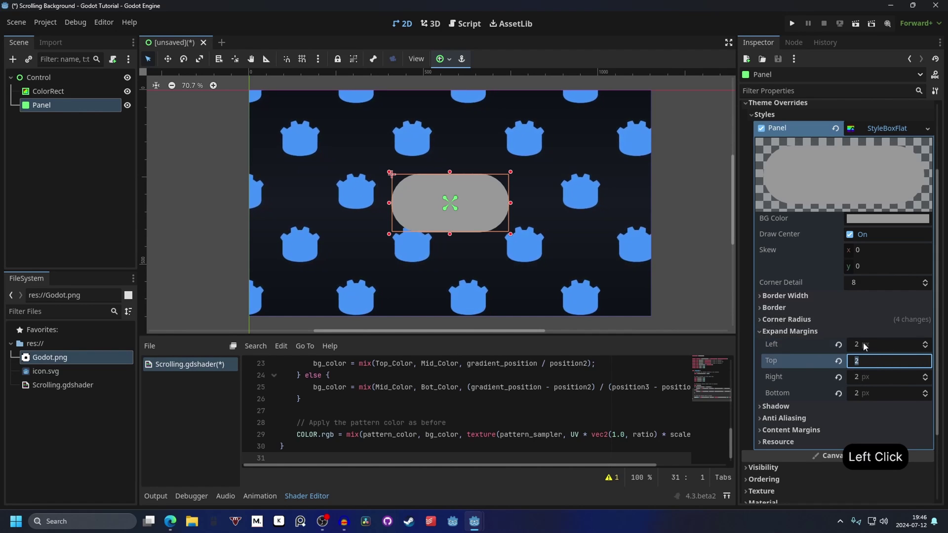
# Darken the Panel style's BG Color to black.
pyautogui.click(892, 220)
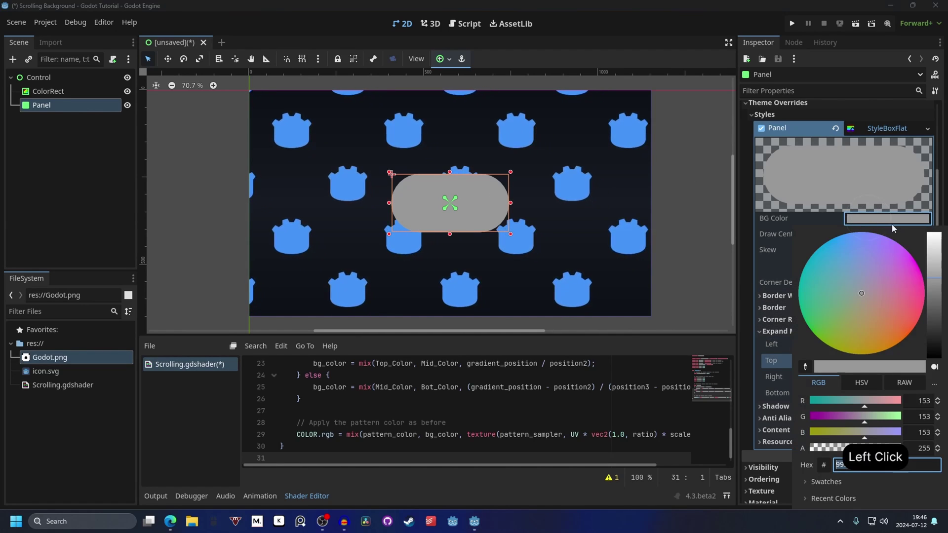
pyautogui.moveTo(935, 317); pyautogui.dragTo(936, 405)
pyautogui.click(452, 226)
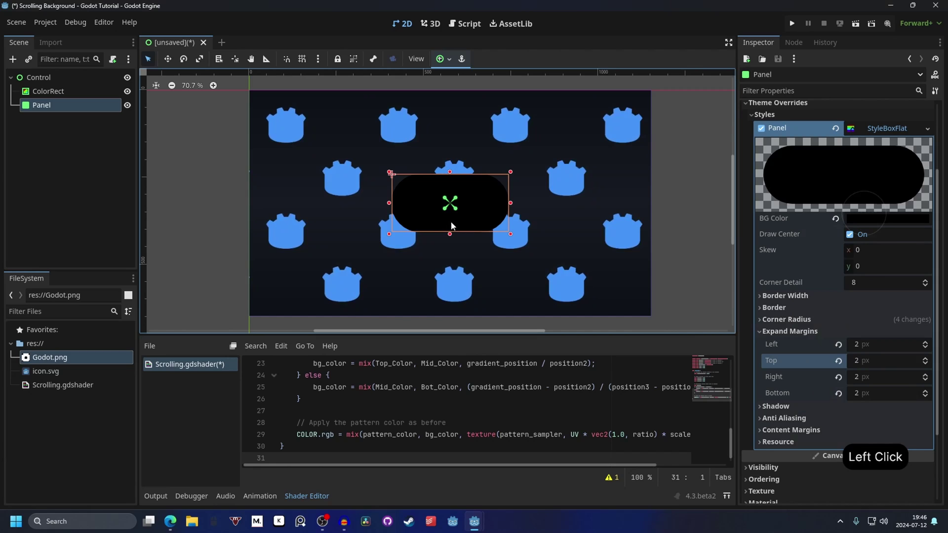
# Duplicate the black Panel node under Control.
pyautogui.click(66, 125)
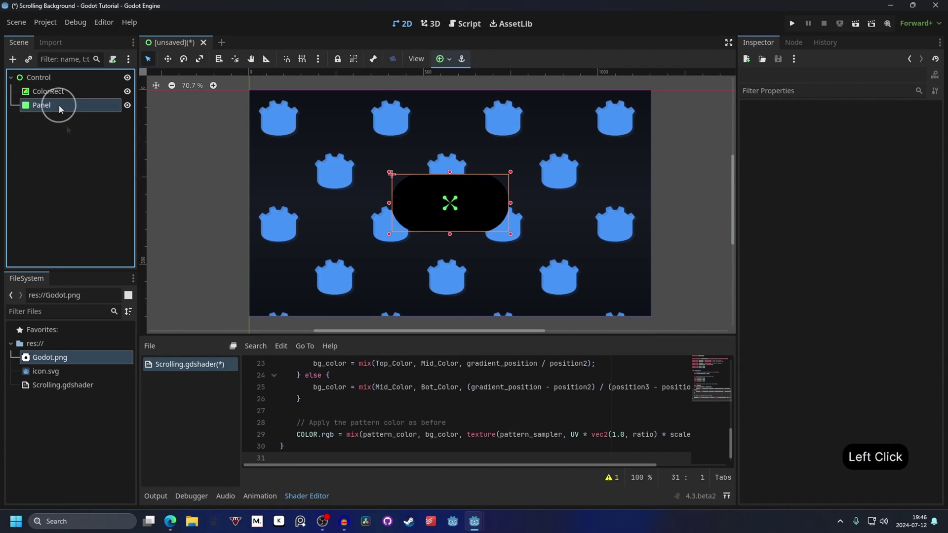
pyautogui.click(58, 105)
pyautogui.hotkey('ctrl', 'd')
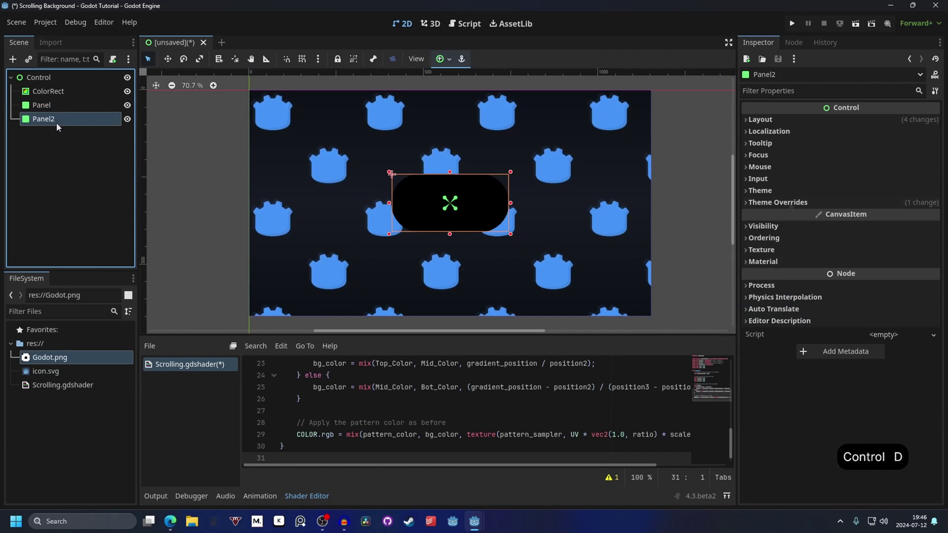
# Make the StyleBoxFlat in Panel2's Panel style override unique.
pyautogui.click(762, 203)
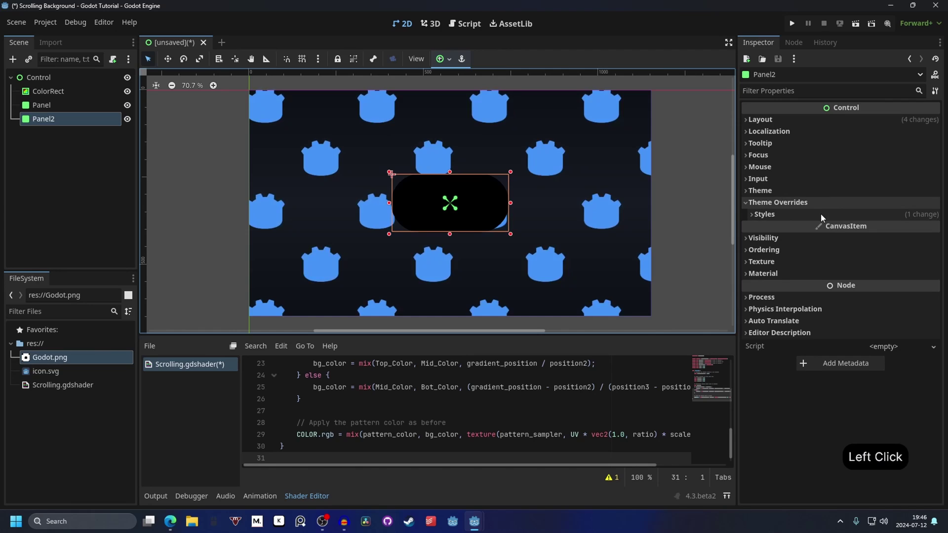
pyautogui.click(821, 214)
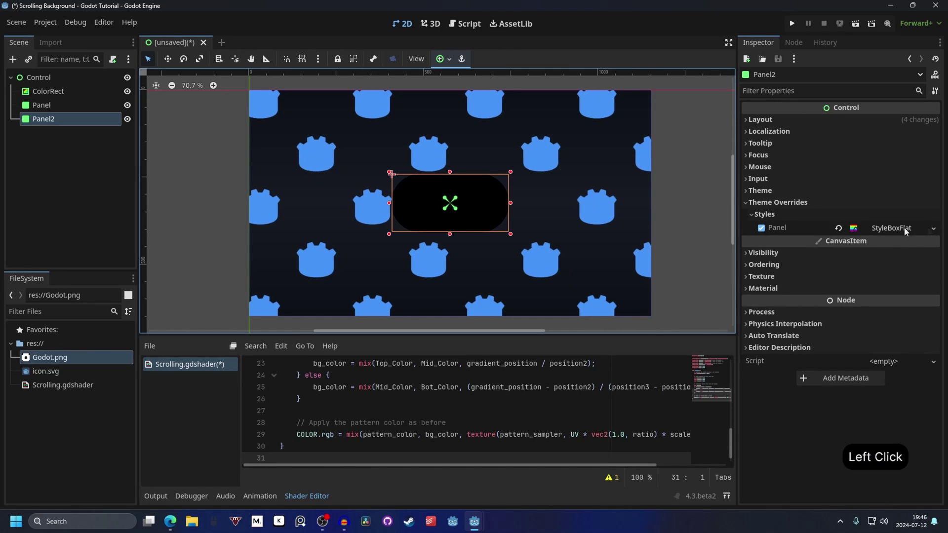
pyautogui.click(933, 229)
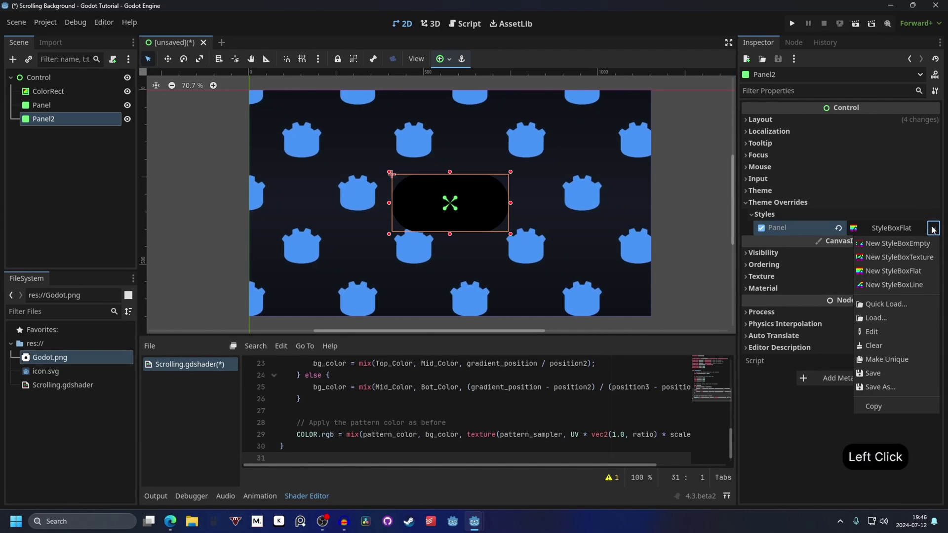
pyautogui.click(894, 360)
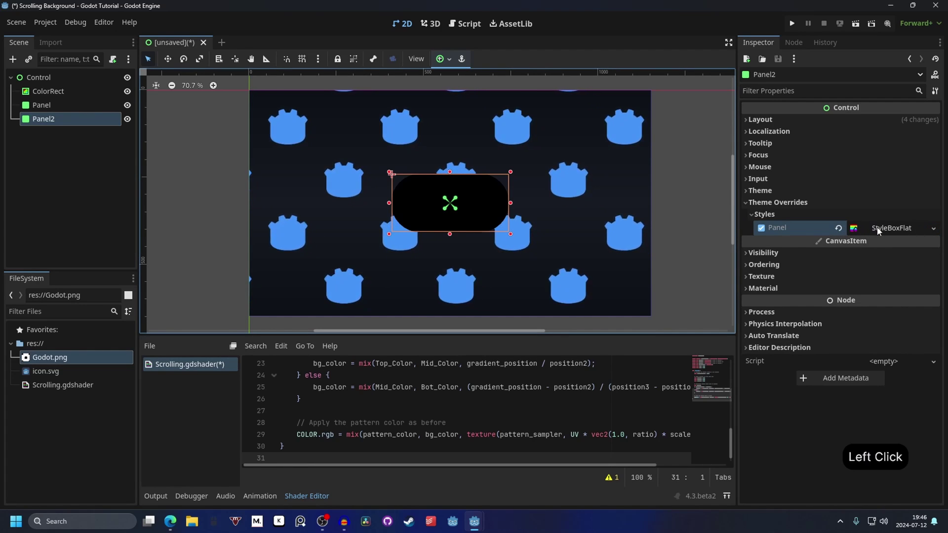
# Reset the Expand Margins of Panel2's style to 0 px on all four sides.
pyautogui.click(881, 228)
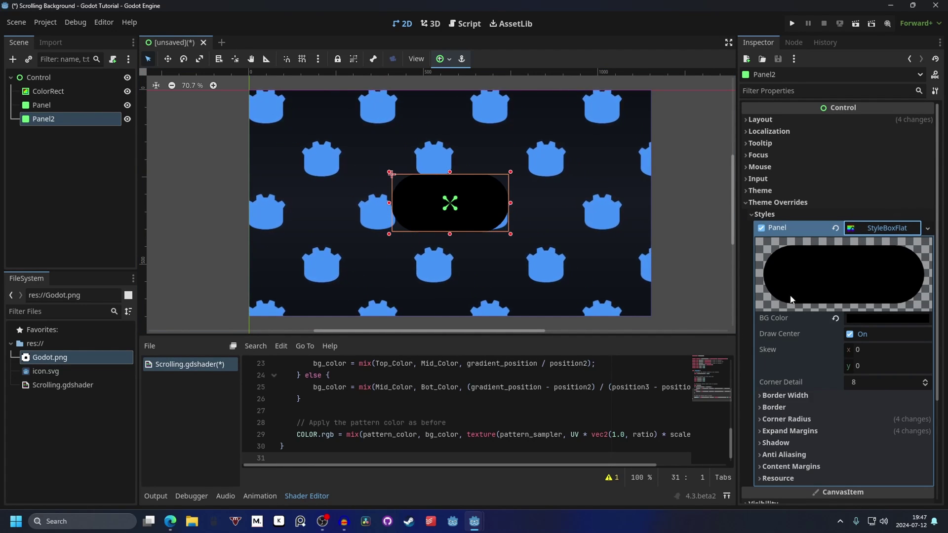
pyautogui.scroll(-2, 790, 297)
pyautogui.click(810, 381)
pyautogui.scroll(-3, 813, 379)
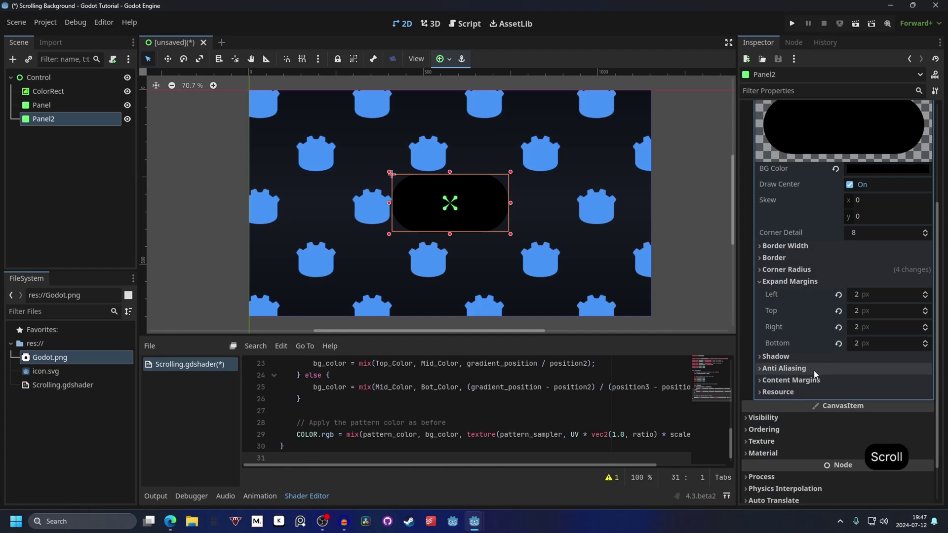
pyautogui.click(839, 294)
pyautogui.click(839, 311)
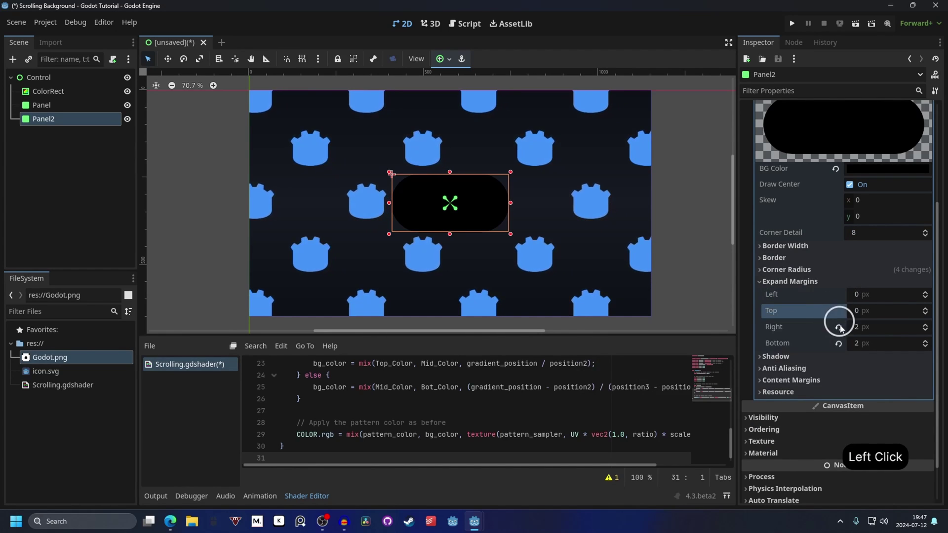
pyautogui.click(839, 327)
pyautogui.click(838, 343)
# Reset the BG Color of Panel2's style to the default grey and check the black outline around the pill.
pyautogui.click(835, 169)
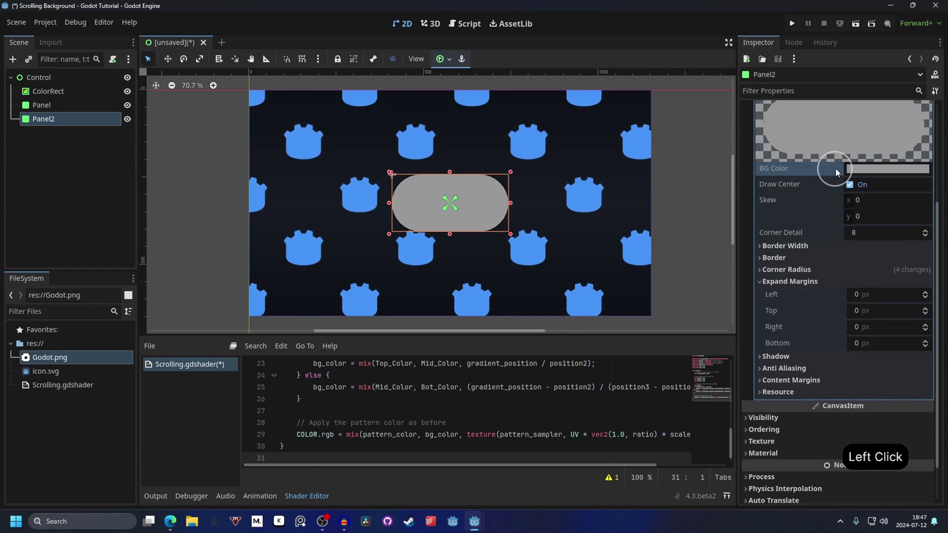
pyautogui.scroll(5, 476, 193)
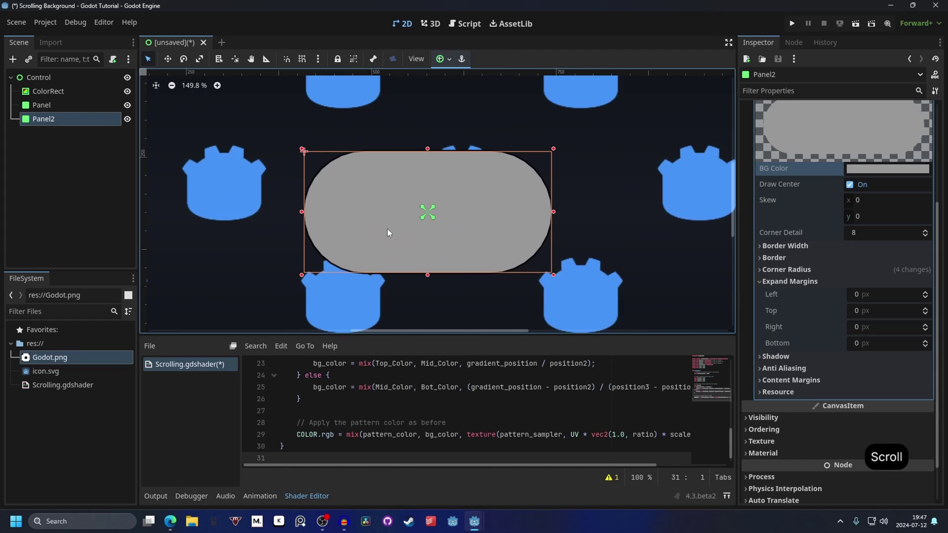
pyautogui.scroll(1, 383, 221)
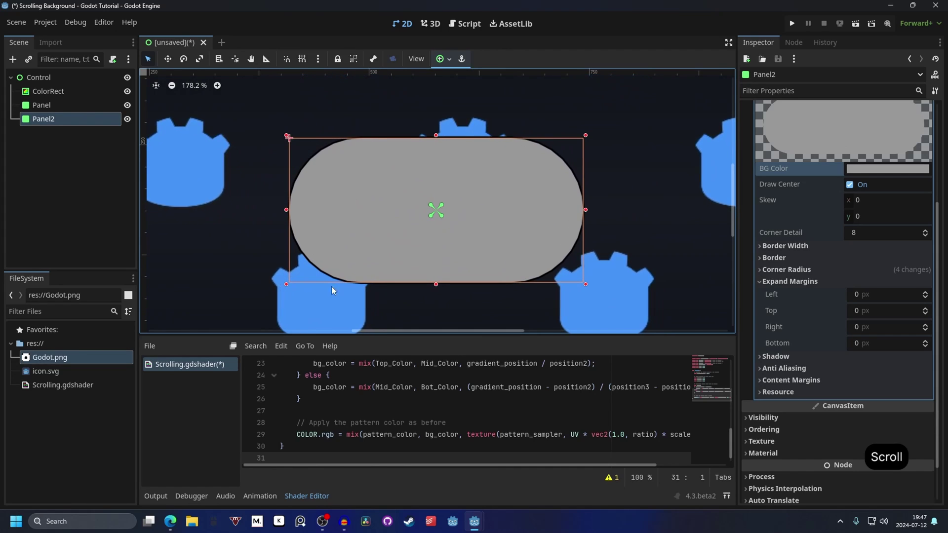
pyautogui.scroll(-2, 496, 167)
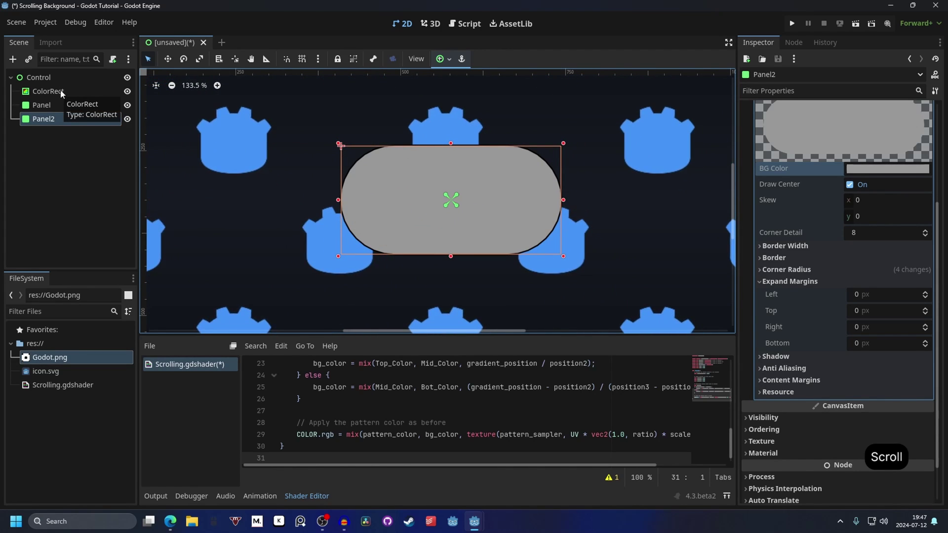
# Make ColorRect a child of Panel2 and apply the anchor preset that fills the whole parent.
pyautogui.moveTo(63, 92); pyautogui.dragTo(66, 124)
pyautogui.scroll(-5, 448, 180)
pyautogui.click(443, 59)
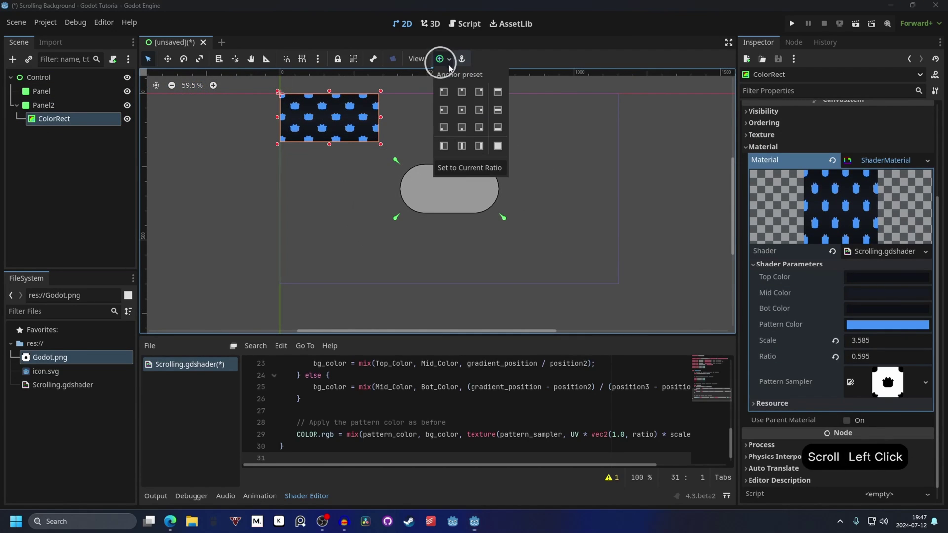
pyautogui.click(497, 146)
pyautogui.scroll(5, 410, 194)
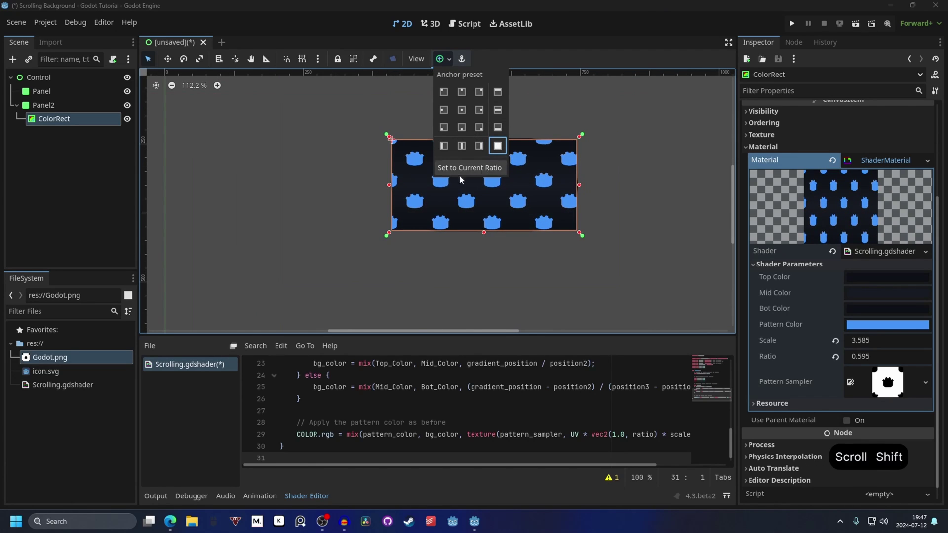
pyautogui.scroll(2, 632, 191)
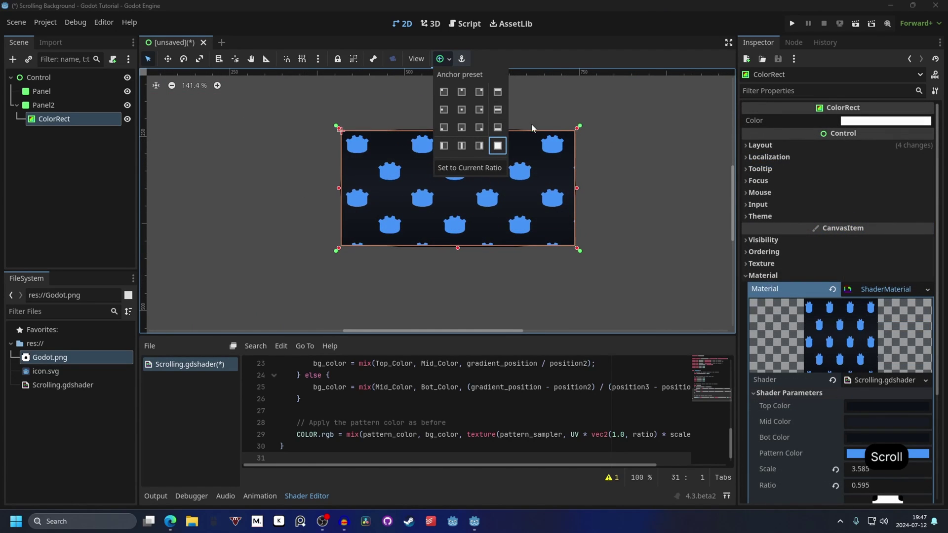
# Set Panel2's Clip Children visibility option to Clip + Draw.
pyautogui.click(76, 106)
pyautogui.click(75, 107)
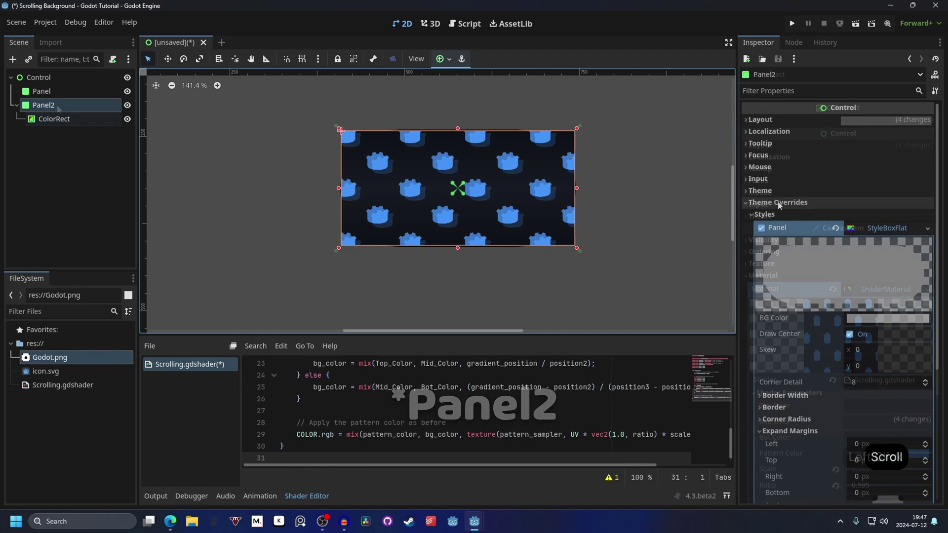
pyautogui.click(776, 203)
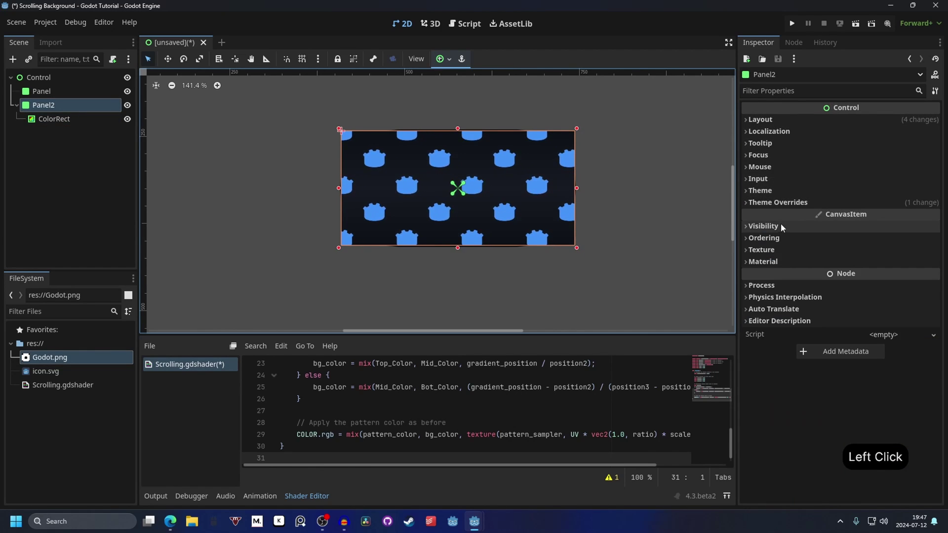
pyautogui.click(781, 225)
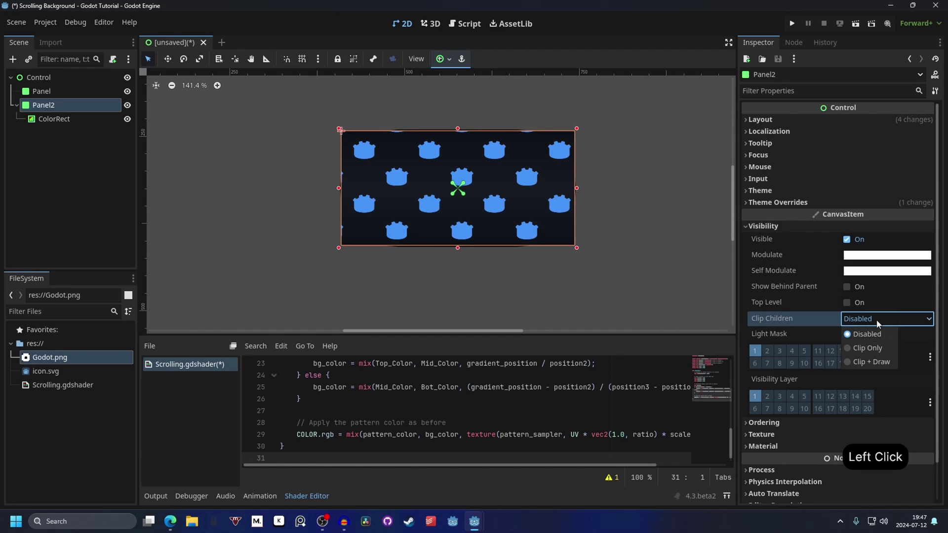
pyautogui.click(870, 361)
# Examine the scrolling pattern clipped inside the rounded panel, including its edges and black outline.
pyautogui.click(613, 127)
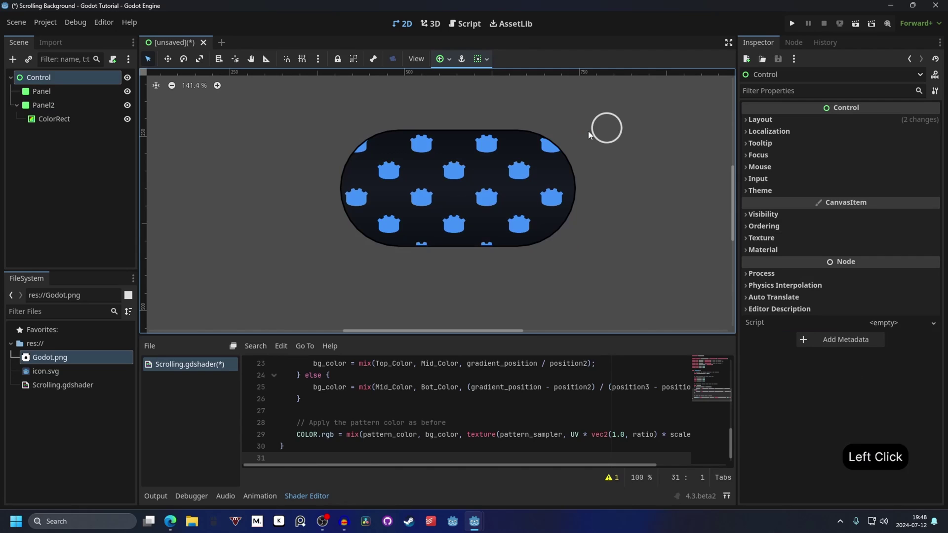
pyautogui.scroll(4, 445, 147)
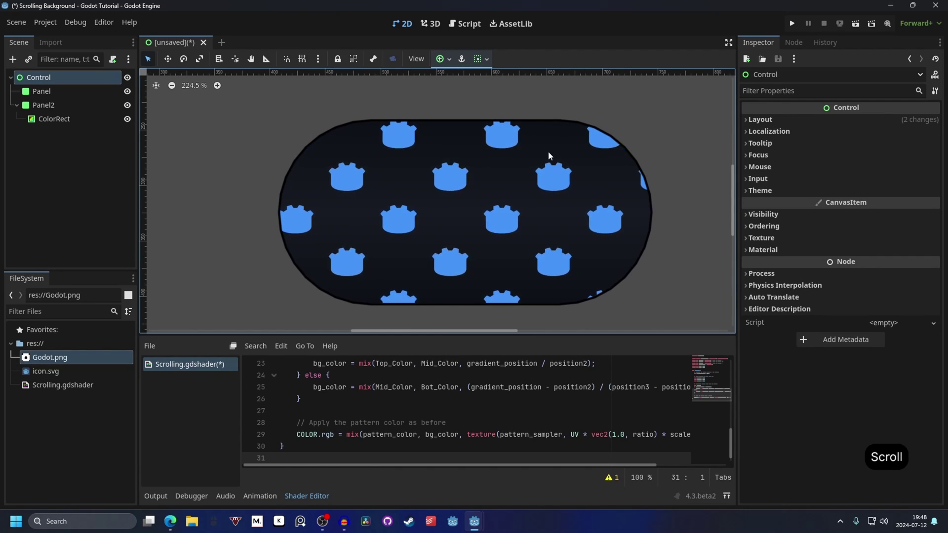
pyautogui.click(555, 232)
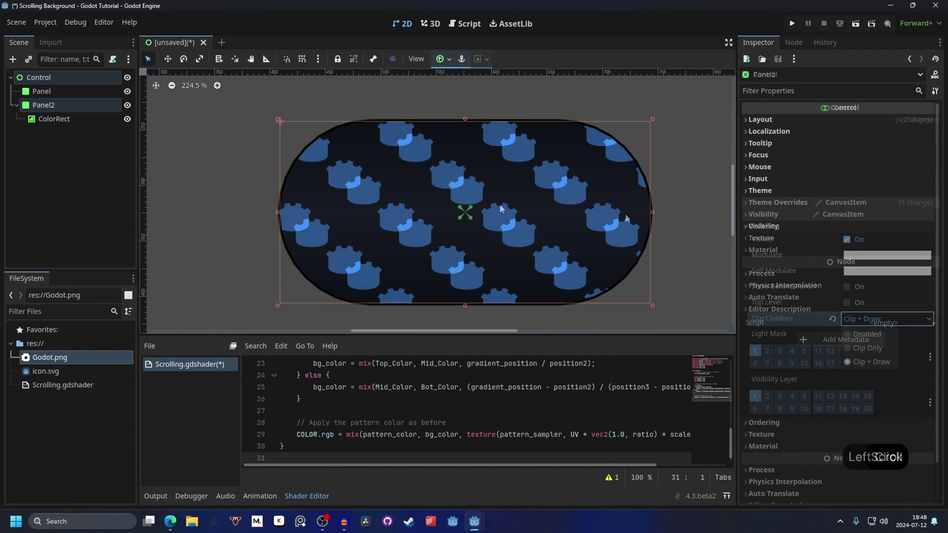
pyautogui.click(679, 162)
pyautogui.scroll(-6, 660, 173)
pyautogui.moveTo(633, 184); pyautogui.dragTo(553, 188, button='middle')
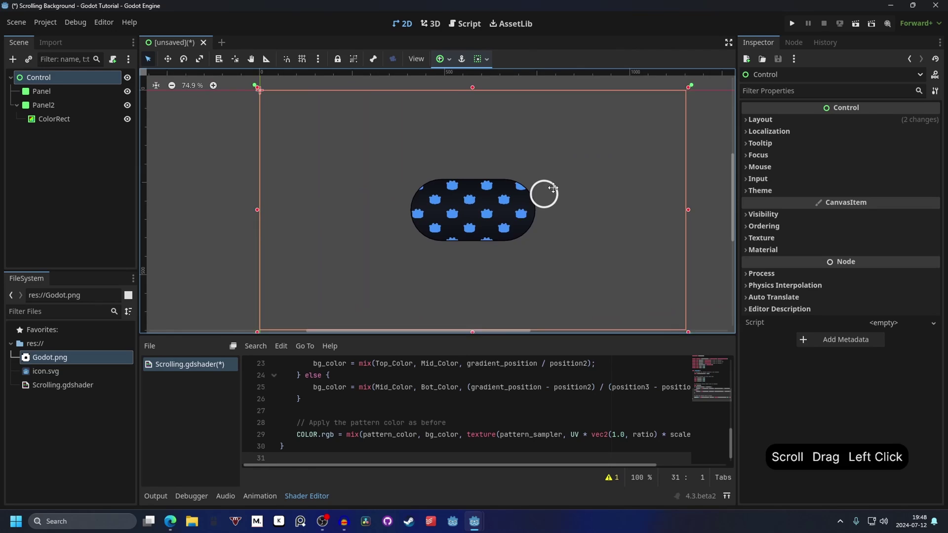
pyautogui.scroll(2, 418, 188)
pyautogui.click(562, 193)
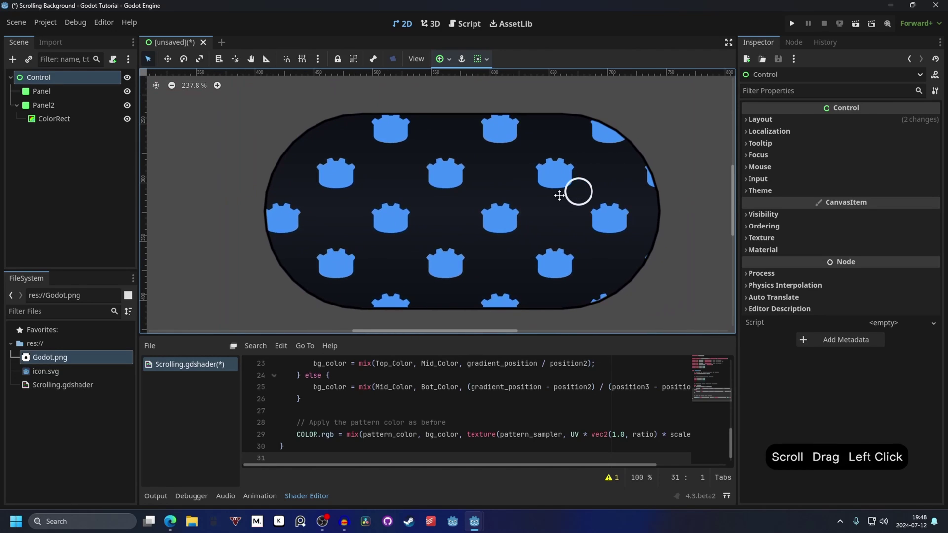